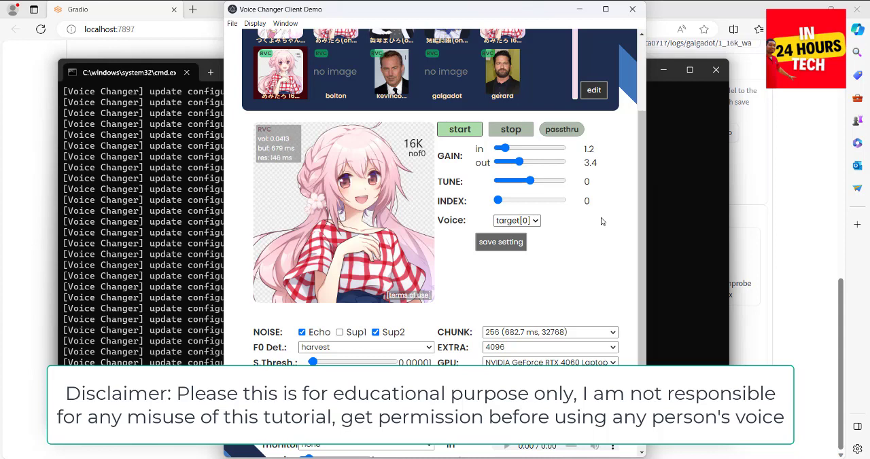
View the contents of the RVC-beta0717 folder and return to its parent folder RVC-beta.
click(446, 71)
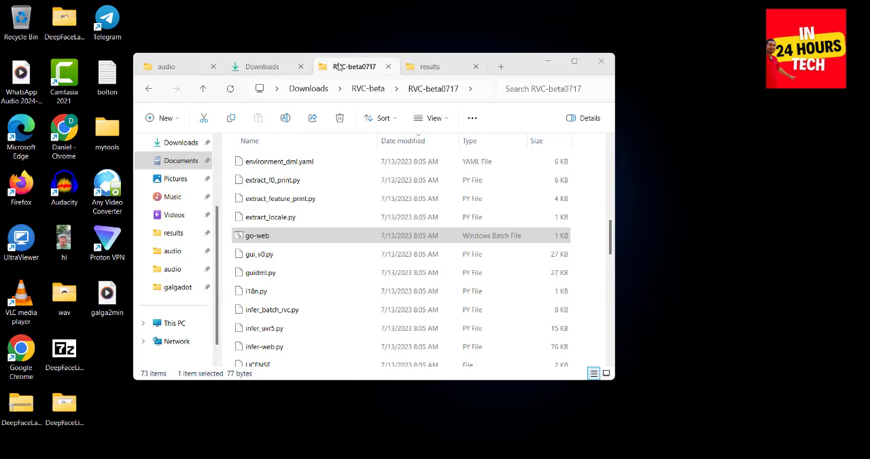
click(320, 81)
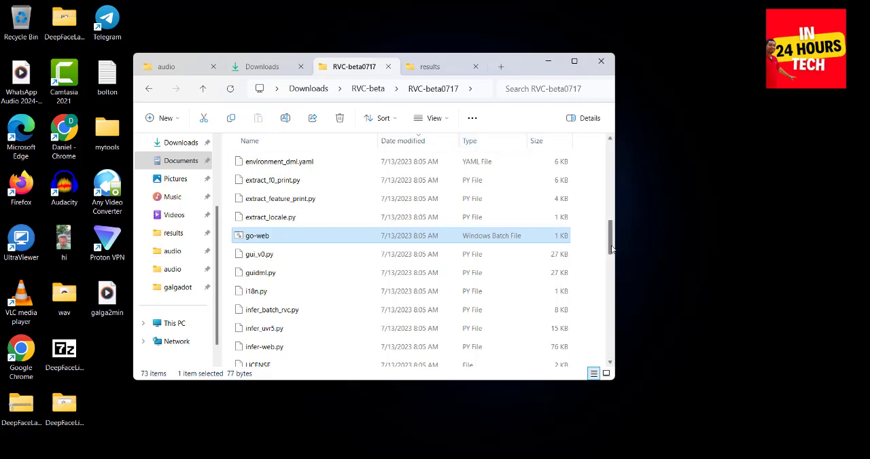
drag(613, 237, 619, 157)
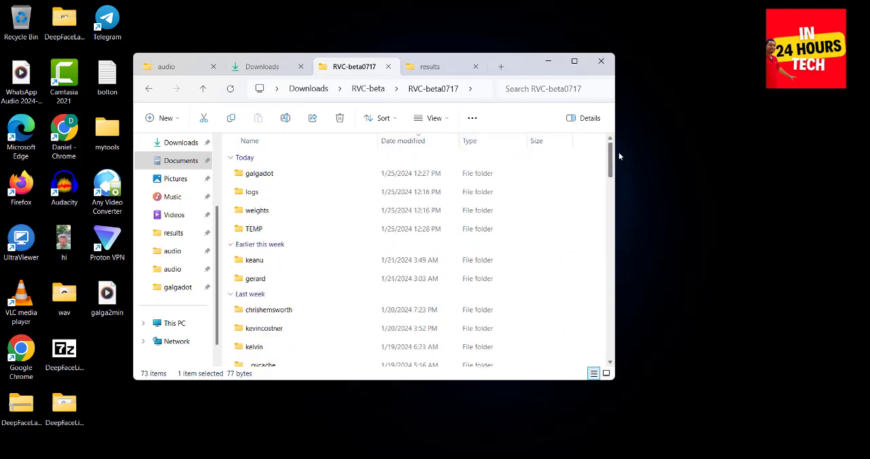
click(203, 89)
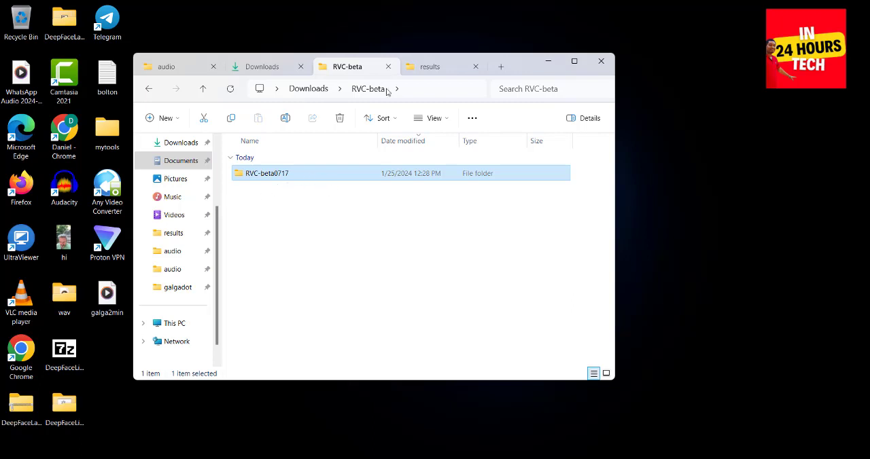
Browse to C:\ai\vc and open the extracted MMVCServerSIO_win_onnxgpu-cuda_v.1.5.3.15 (1) folder.
click(435, 66)
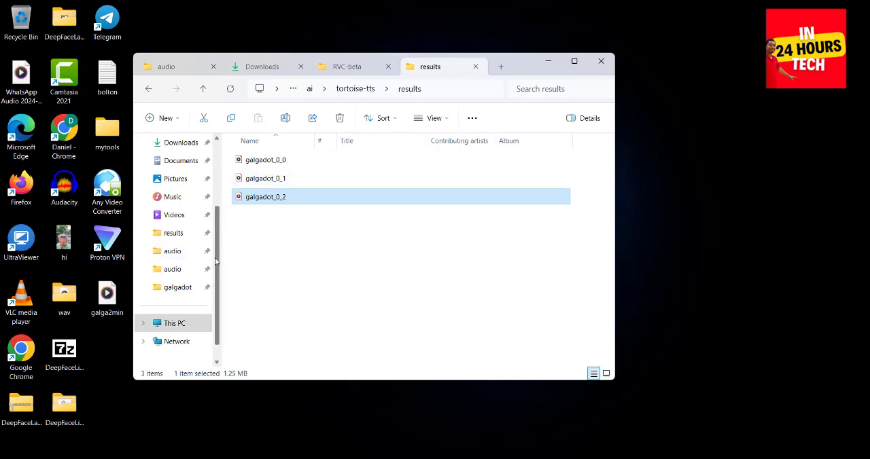
click(174, 325)
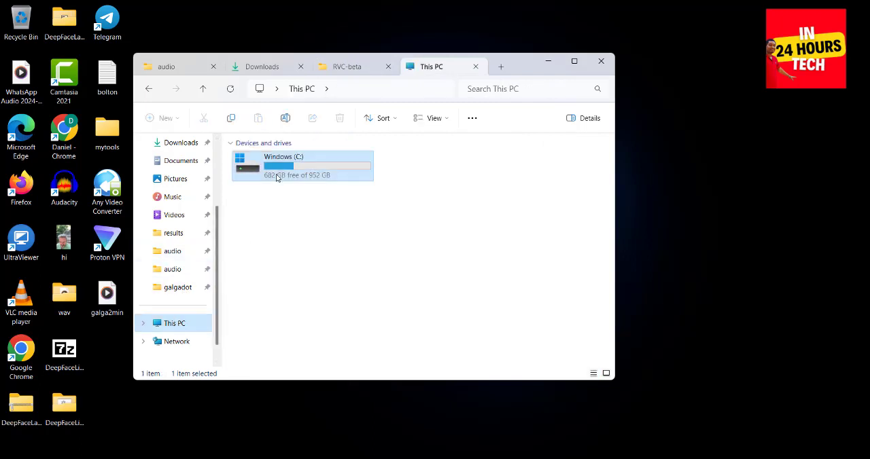
double_click(278, 176)
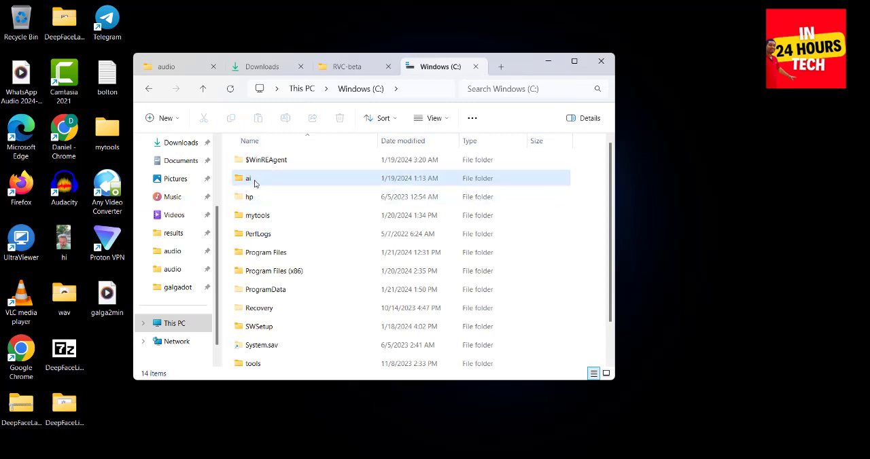
double_click(250, 178)
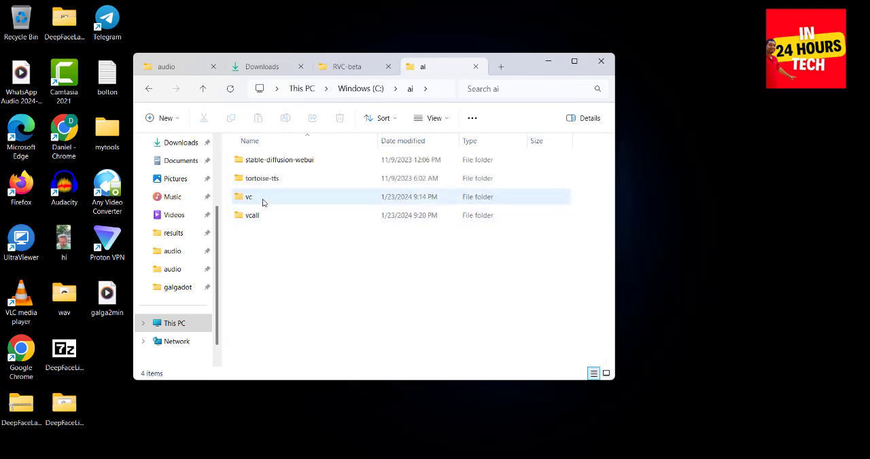
double_click(263, 198)
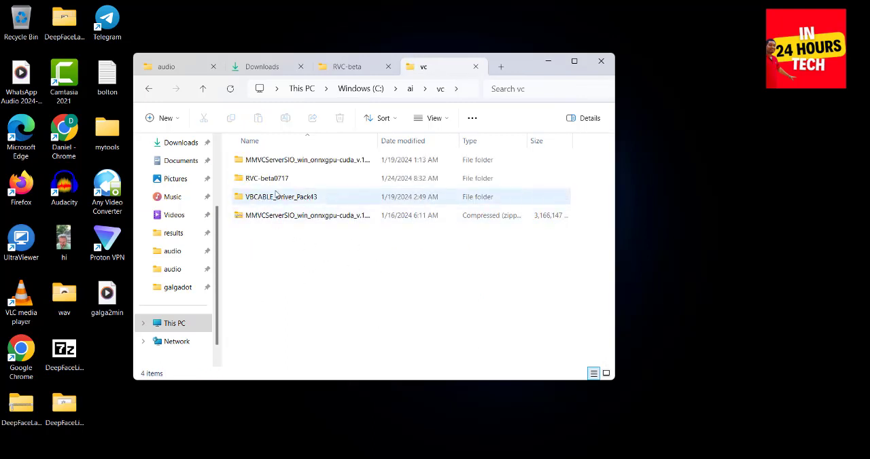
double_click(265, 162)
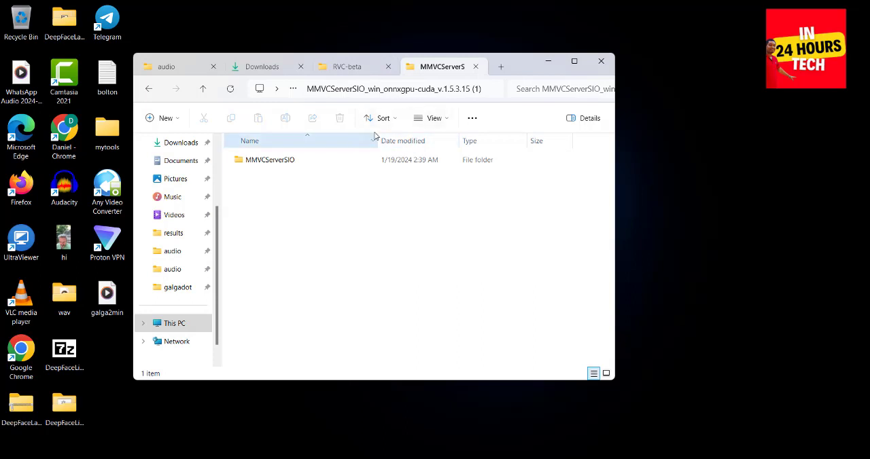
Return to the RVC-beta folder and look inside RVC-beta0717\galgadot for the training audio.
click(333, 71)
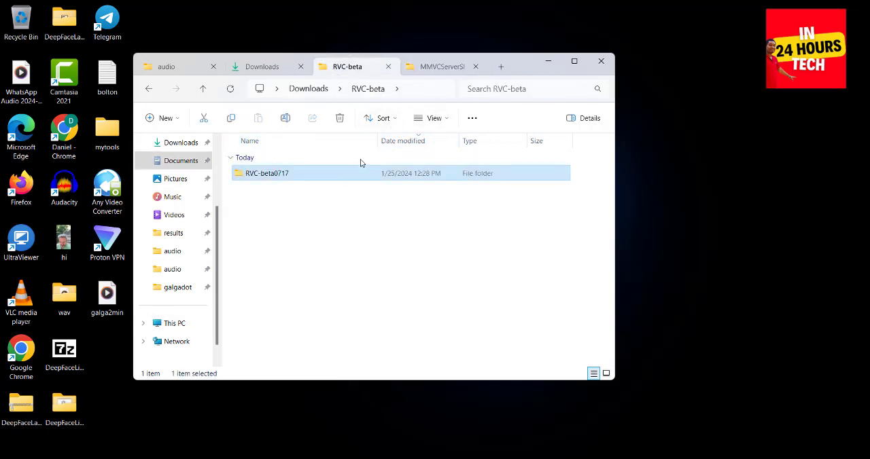
click(437, 69)
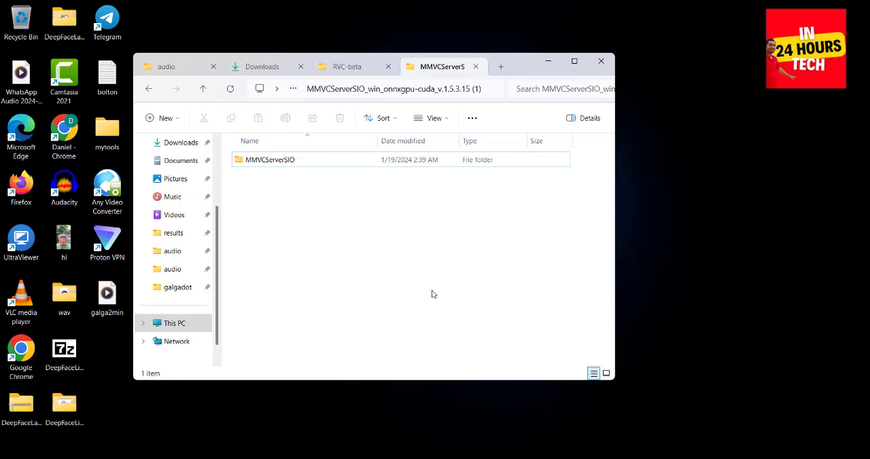
click(333, 70)
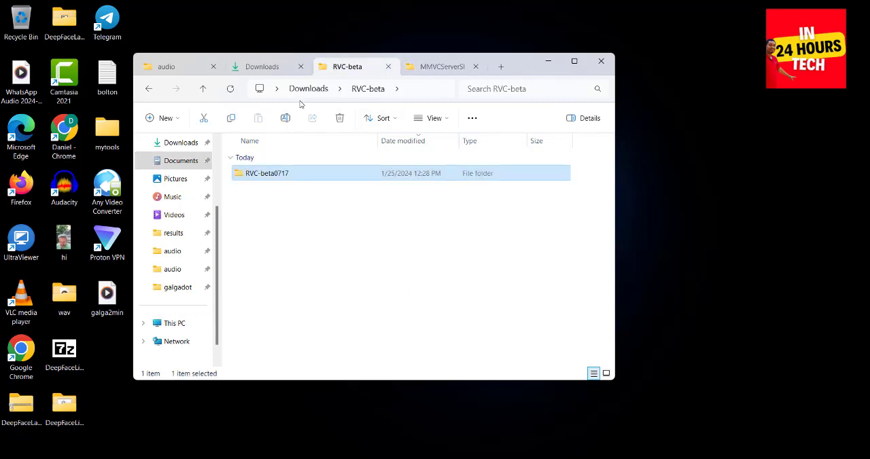
double_click(295, 174)
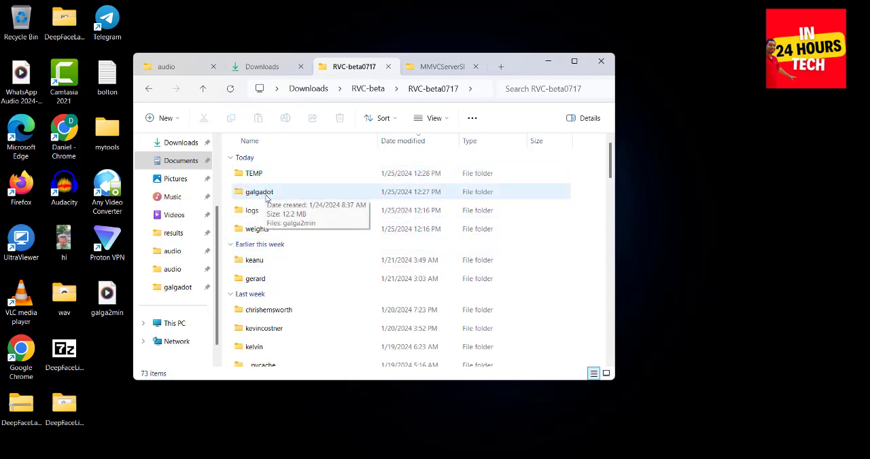
double_click(265, 195)
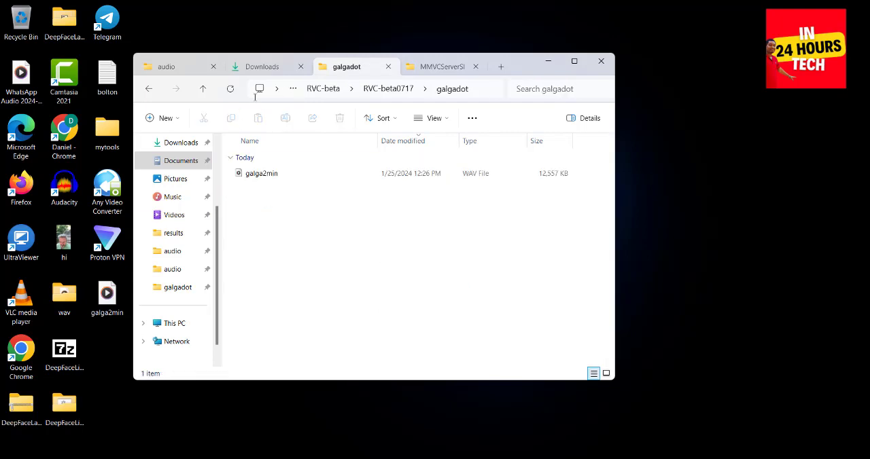
Go back up to RVC-beta, reopen RVC-beta0717\galgadot and copy the full path of the galgadot folder.
click(204, 88)
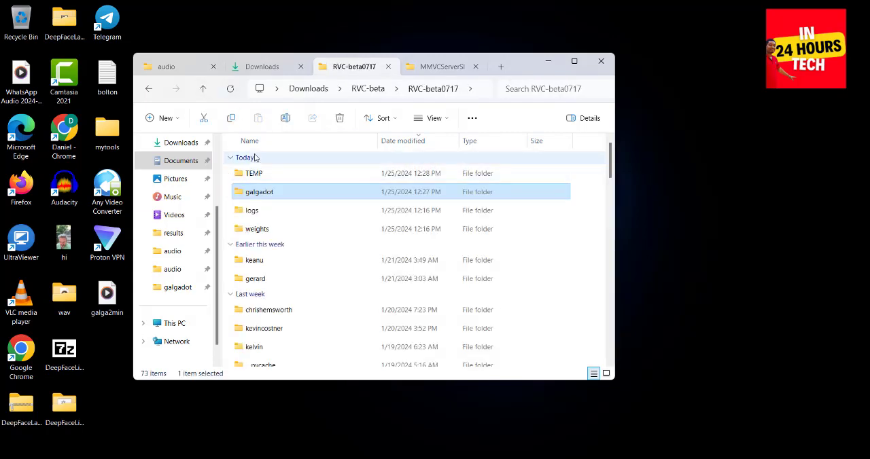
click(203, 89)
double_click(277, 177)
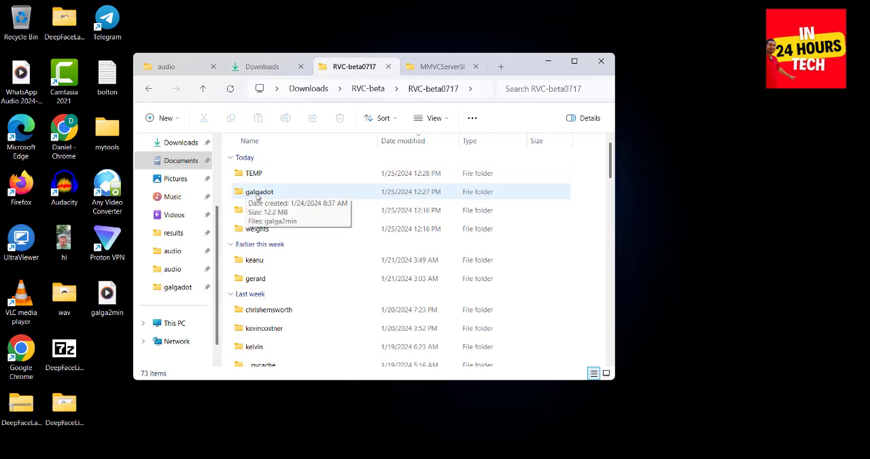
double_click(258, 193)
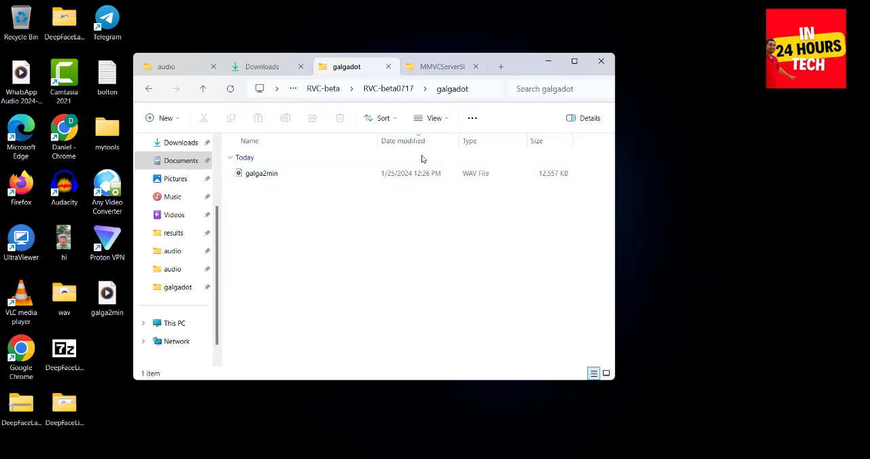
click(481, 94)
key(ctrl+c)
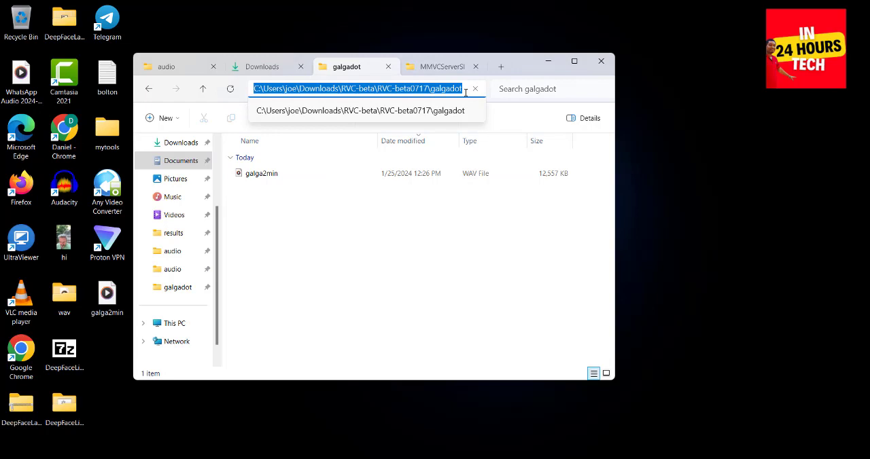
click(399, 295)
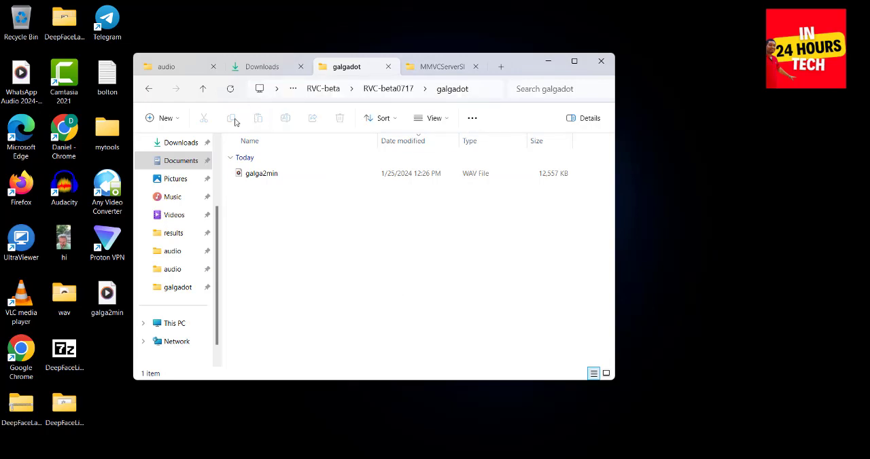
Launch the go-web batch file from the RVC-beta0717 folder to start the web interface.
click(201, 93)
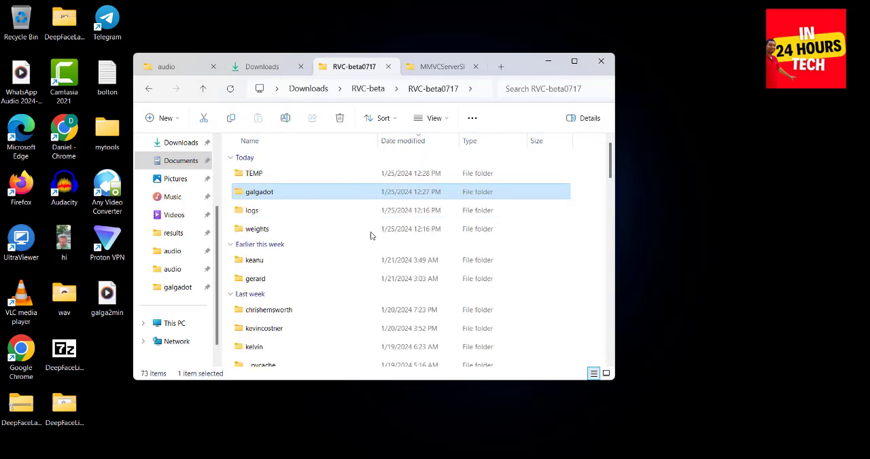
drag(611, 157, 615, 231)
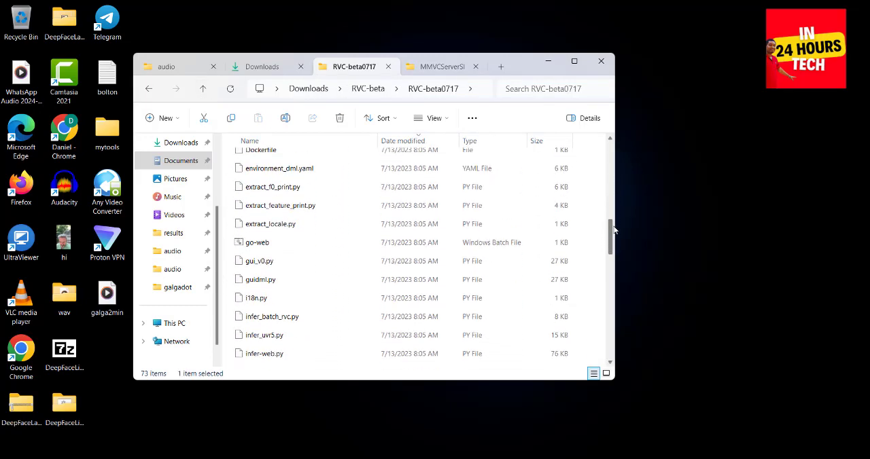
double_click(285, 249)
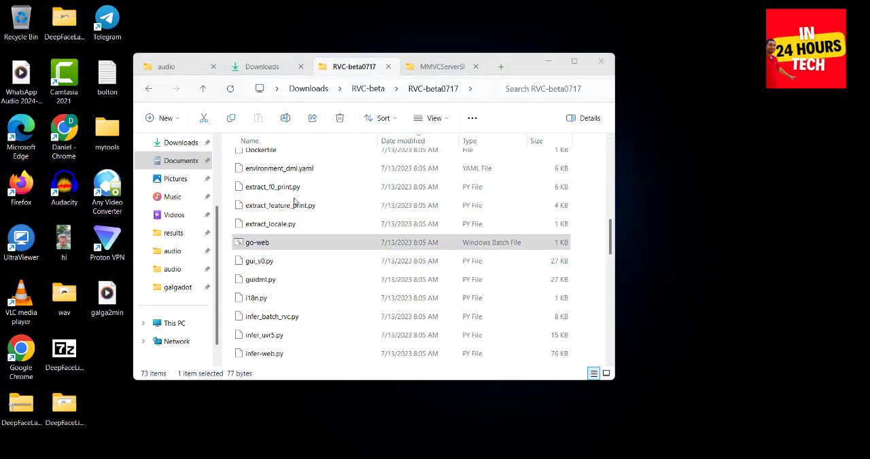
click(286, 246)
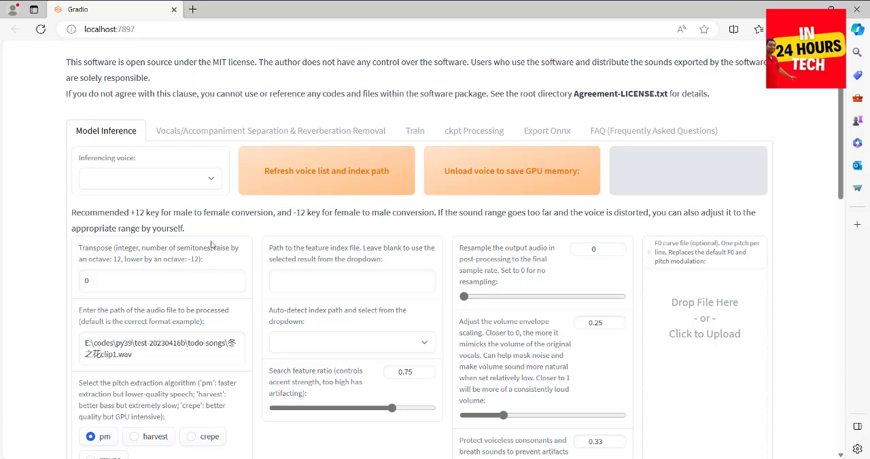
In the training setup, name the experiment galgadot and choose model version v2.
click(409, 135)
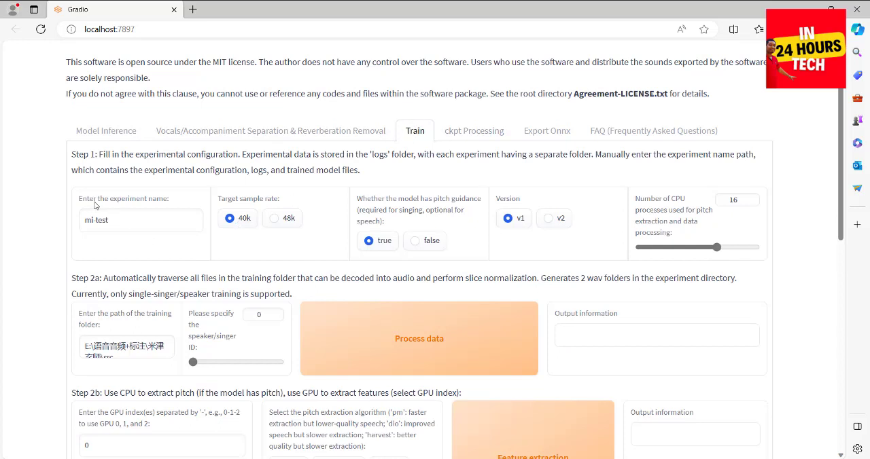
click(118, 219)
double_click(118, 218)
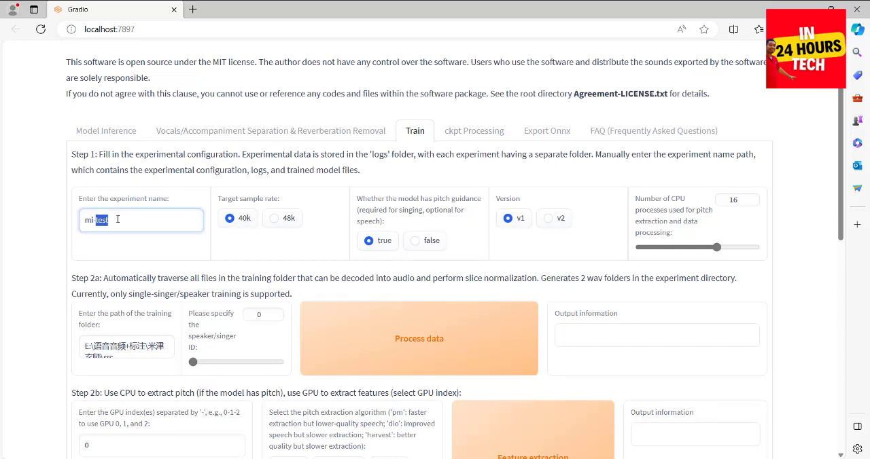
key(BackSpace)
key(BackSpace)
key(BackSpace)
key(BackSpace)
text(galgadot)
click(549, 220)
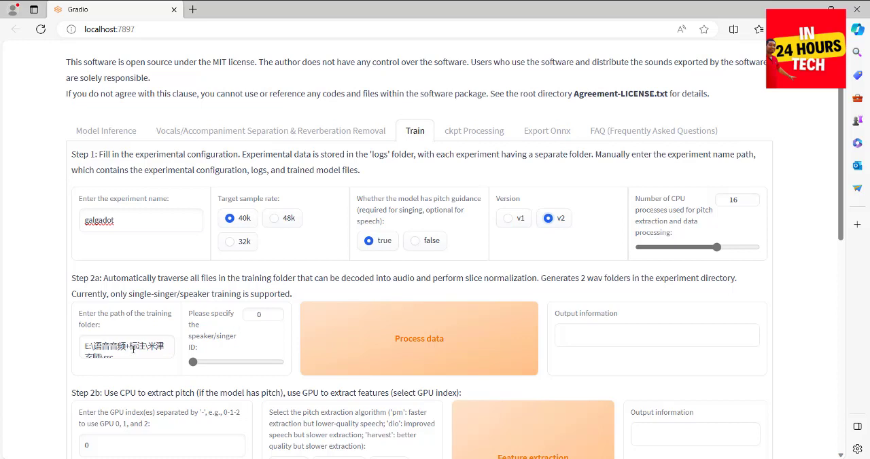
Replace the training folder path with the copied galgadot folder path and minimize the file browser window.
drag(129, 347, 134, 349)
triple_click(133, 349)
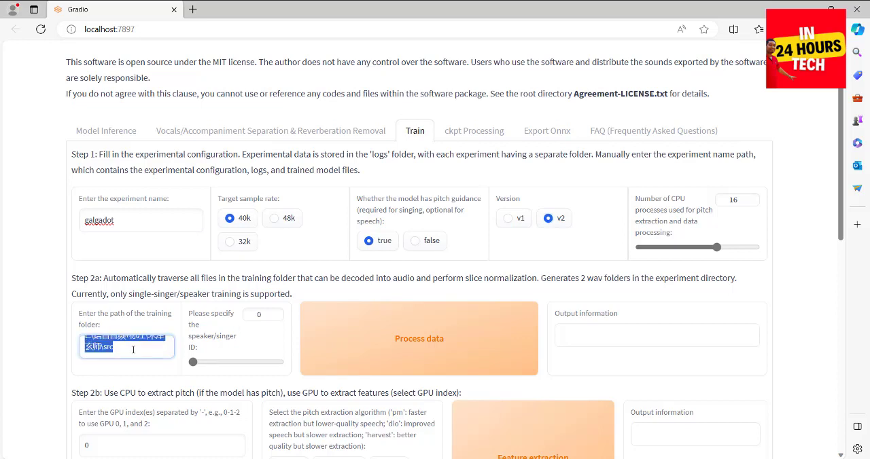
key(ctrl+v)
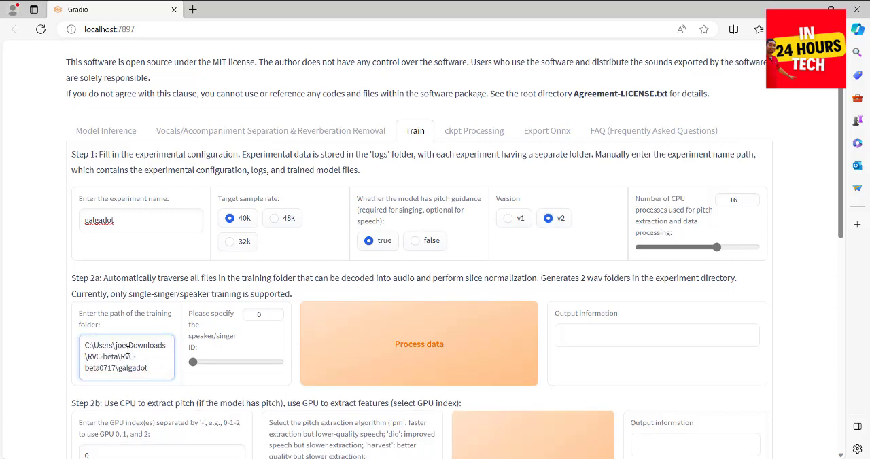
key(alt+Tab)
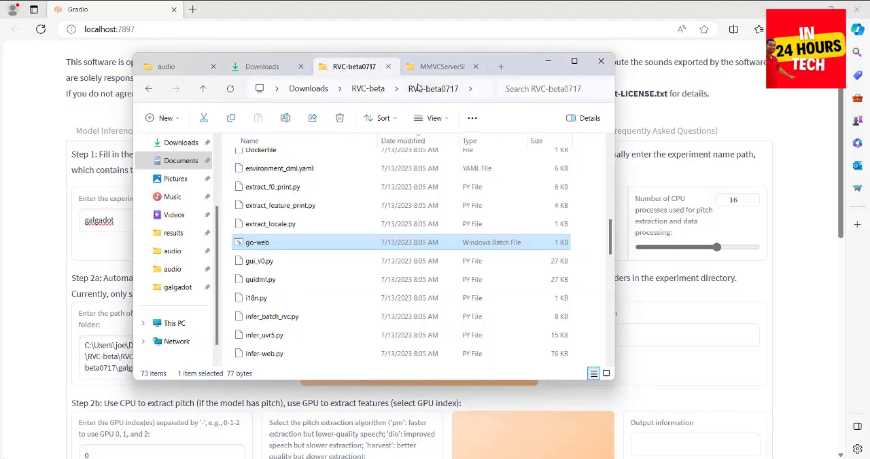
click(548, 66)
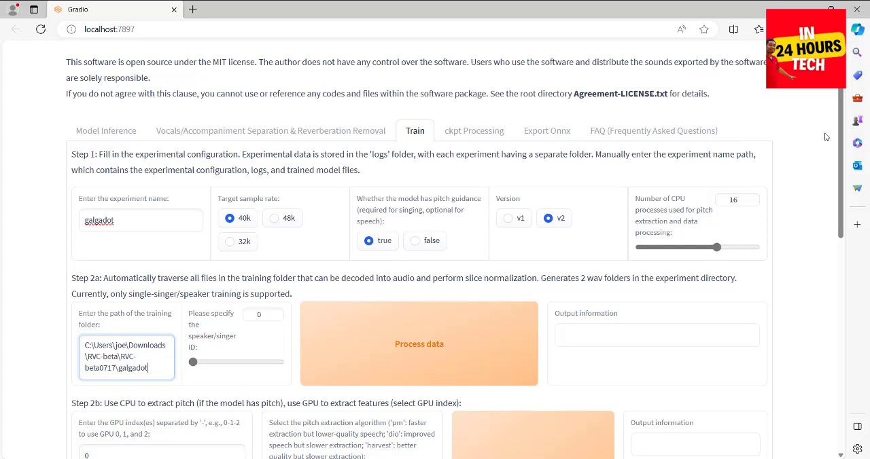
Configure training with a save frequency of 50, 300 total epochs and saving only the latest .ckpt file.
drag(840, 204, 840, 256)
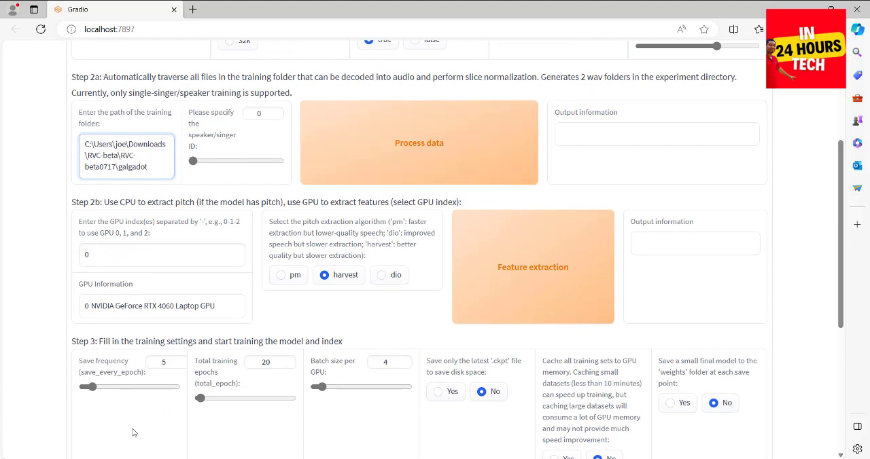
drag(92, 388, 182, 399)
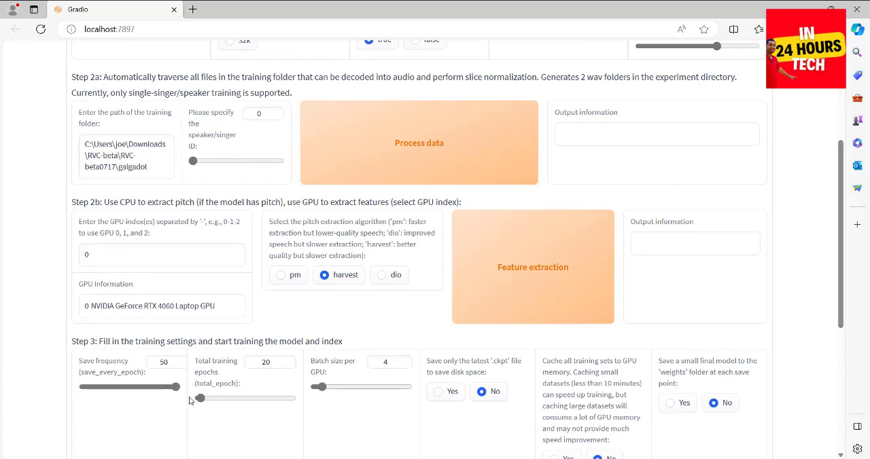
double_click(273, 361)
text(300)
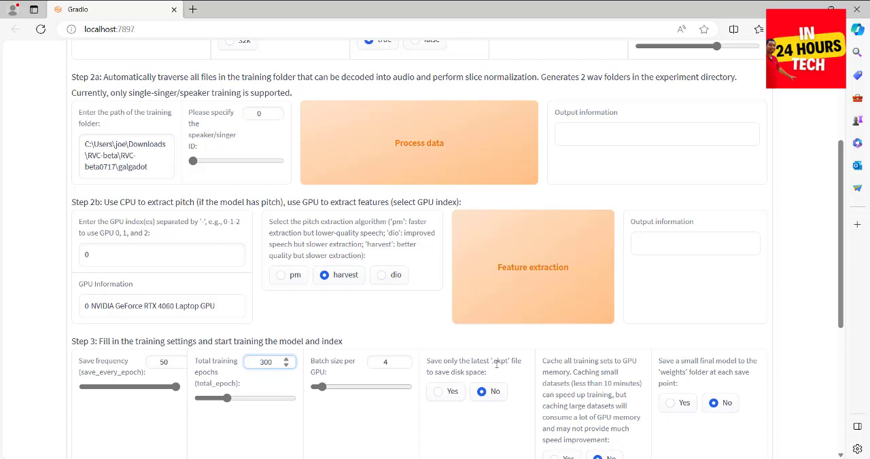
click(439, 393)
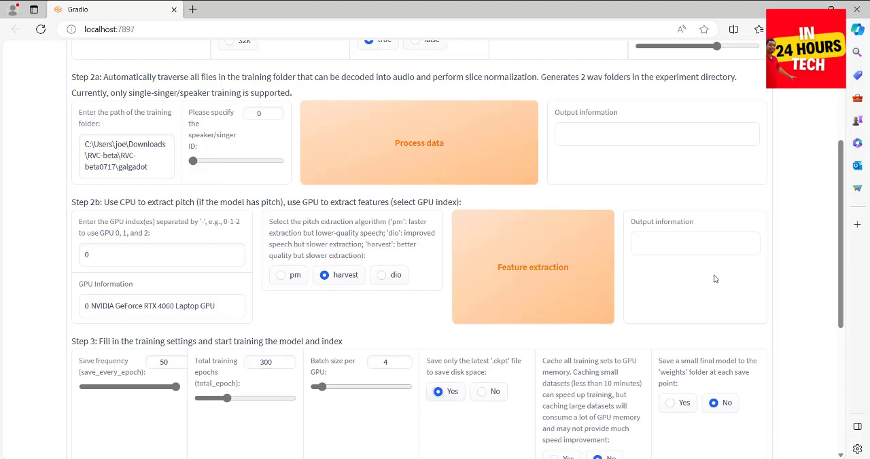
Process the data in the galgadot training folder and check the preprocessing log in the console.
drag(845, 251, 840, 220)
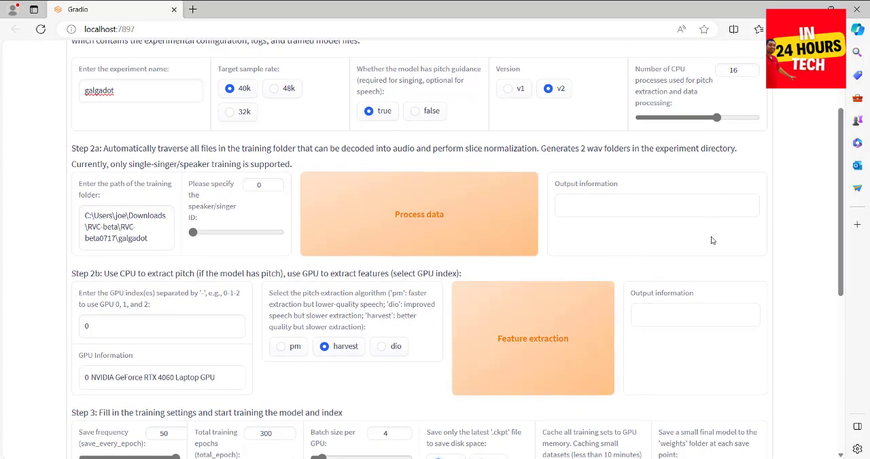
click(443, 254)
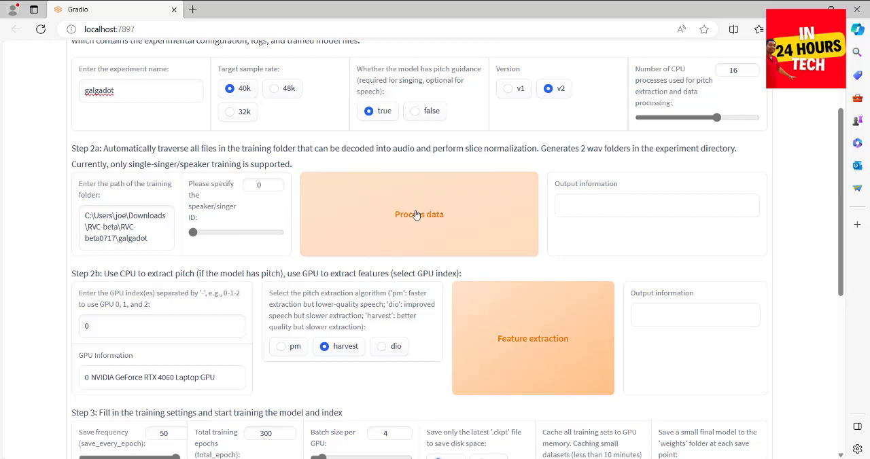
click(417, 214)
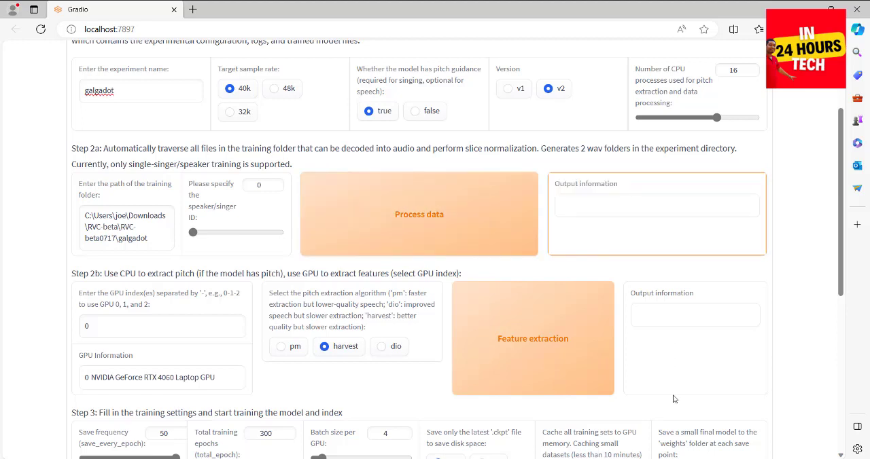
key(alt+Tab)
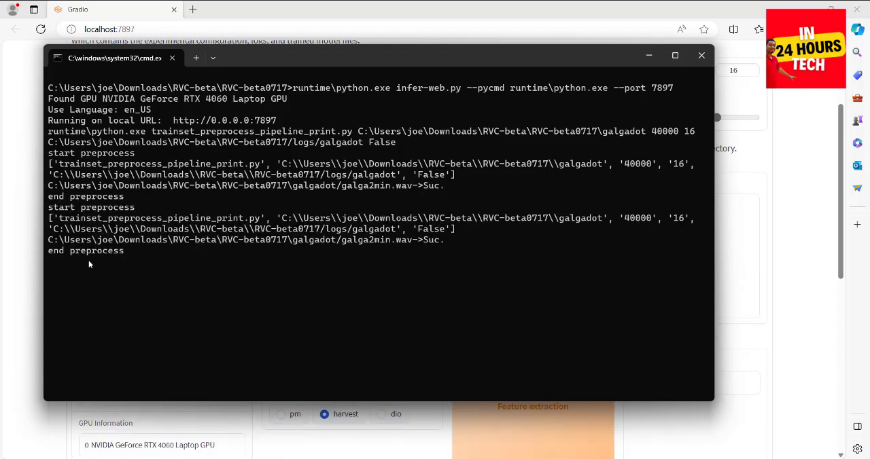
click(1, 286)
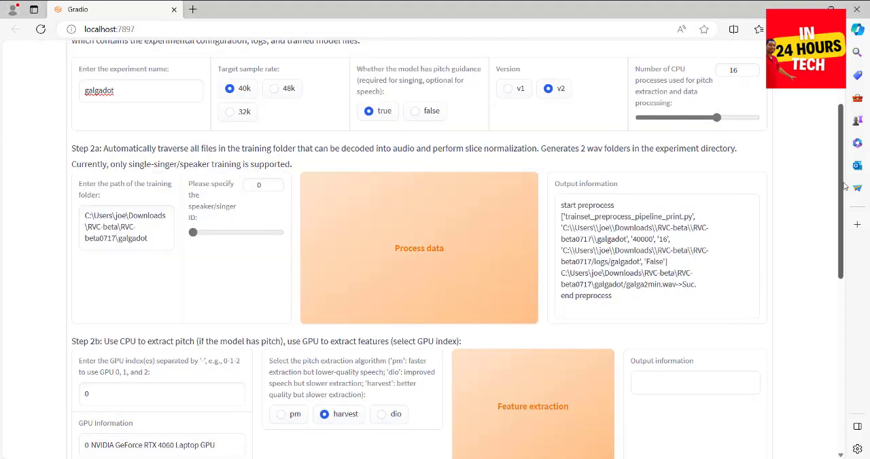
Run feature extraction with the harvest algorithm and check its log in the console.
drag(843, 182, 846, 248)
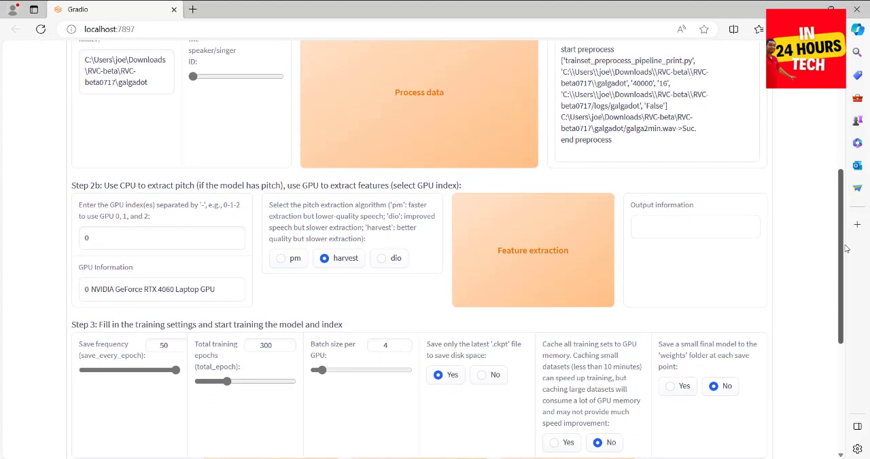
click(529, 258)
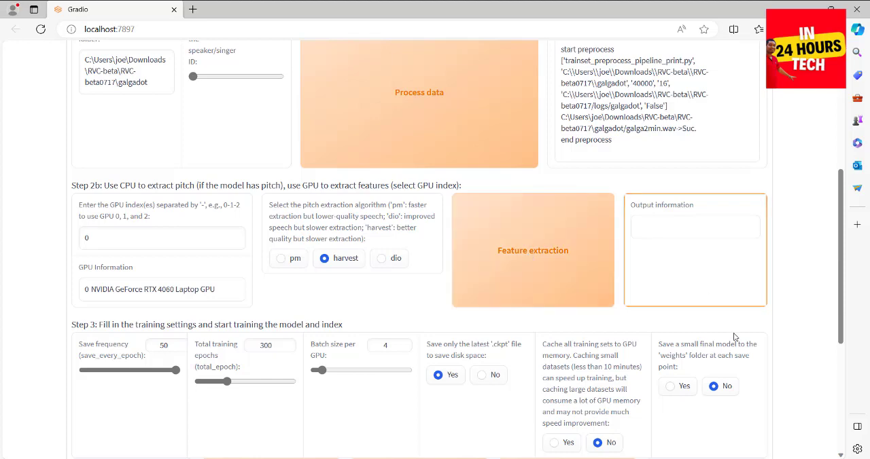
click(521, 458)
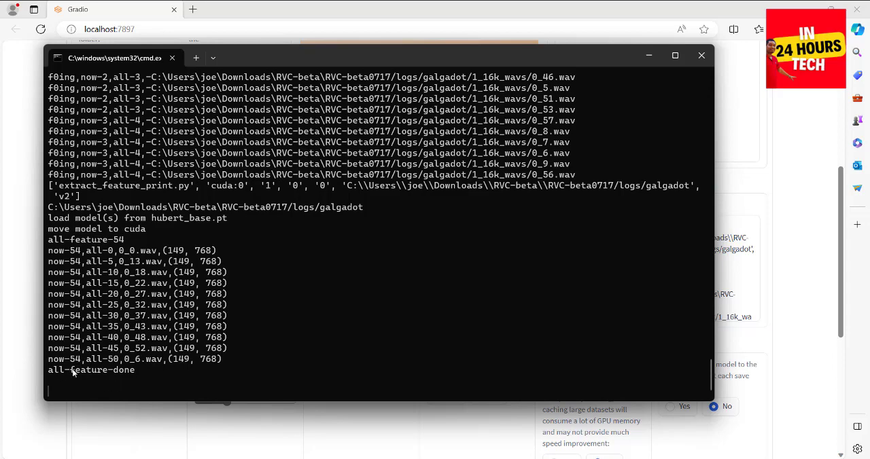
click(2, 319)
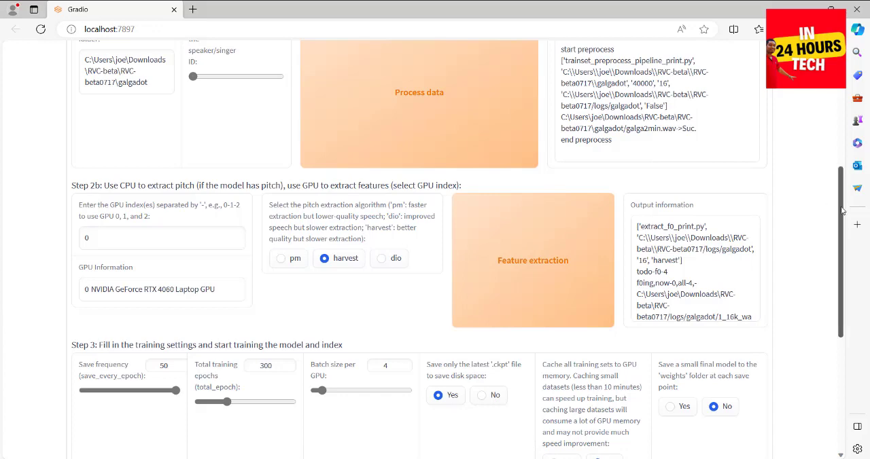
Start one-click training of the galgadot model and follow its progress in the console through the final epoch.
drag(842, 208, 841, 324)
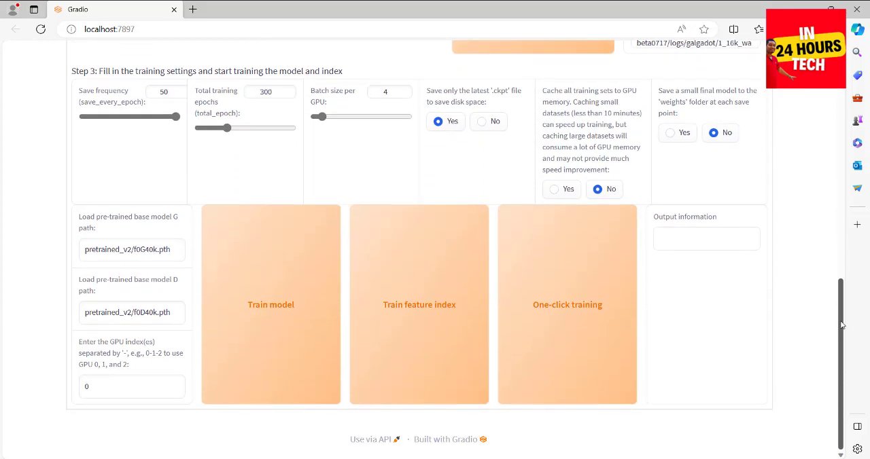
click(574, 297)
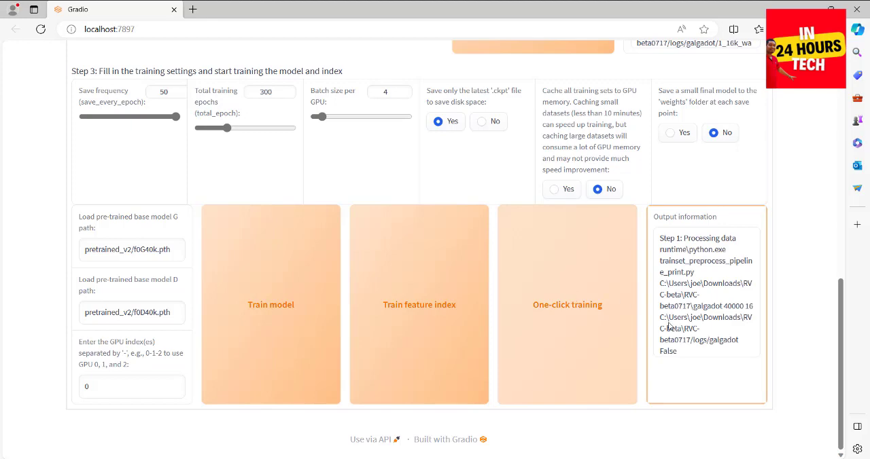
key(alt+Tab)
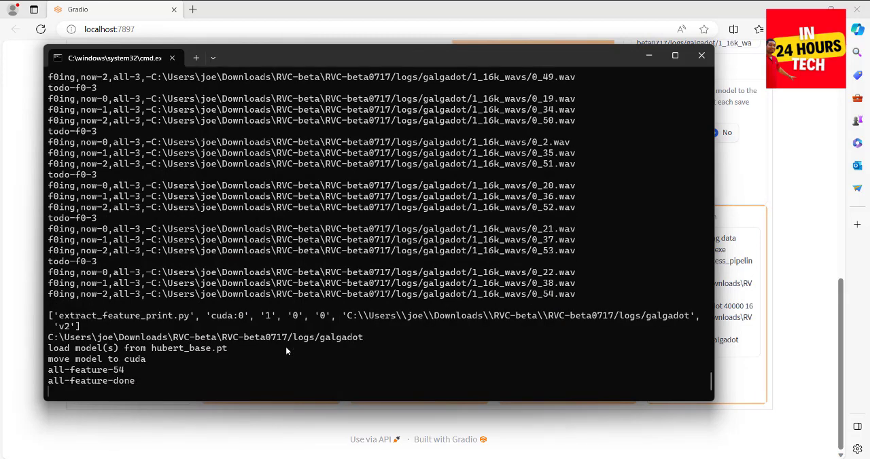
click(2, 334)
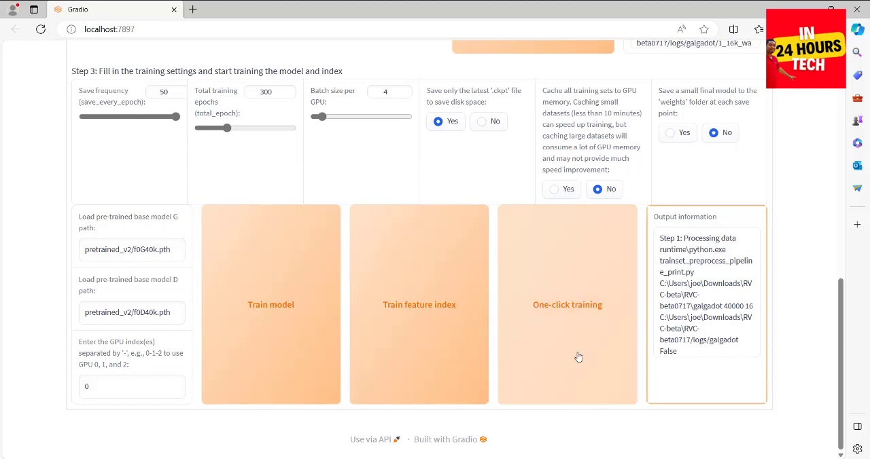
key(alt+Tab)
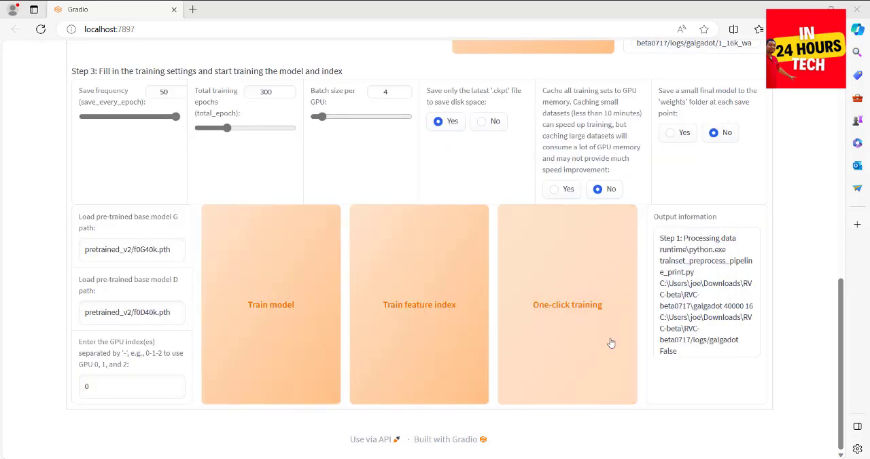
key(alt+Tab)
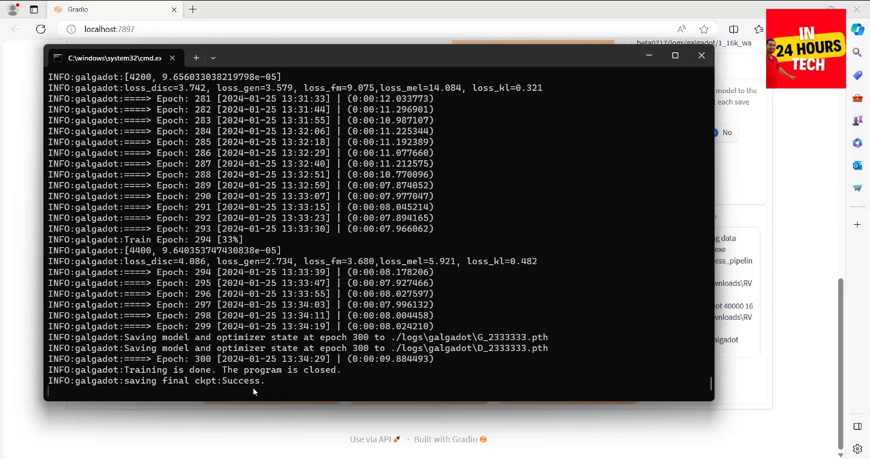
click(0, 293)
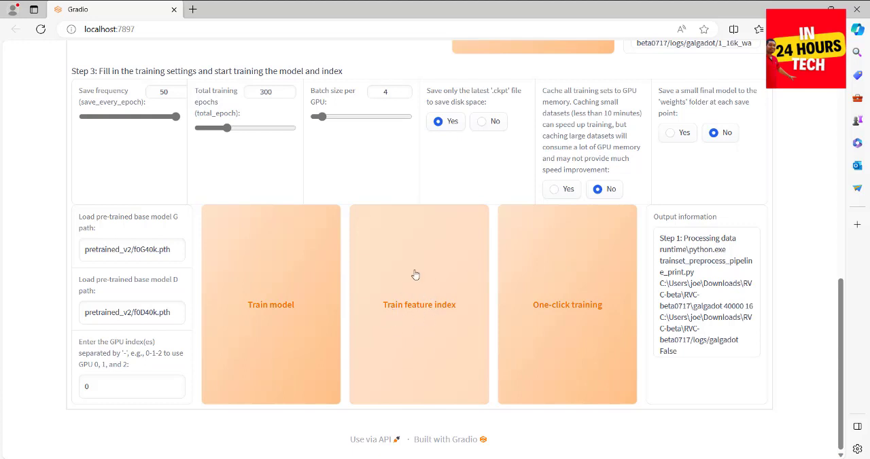
Train the feature index for the galgadot model and check the console log.
click(422, 309)
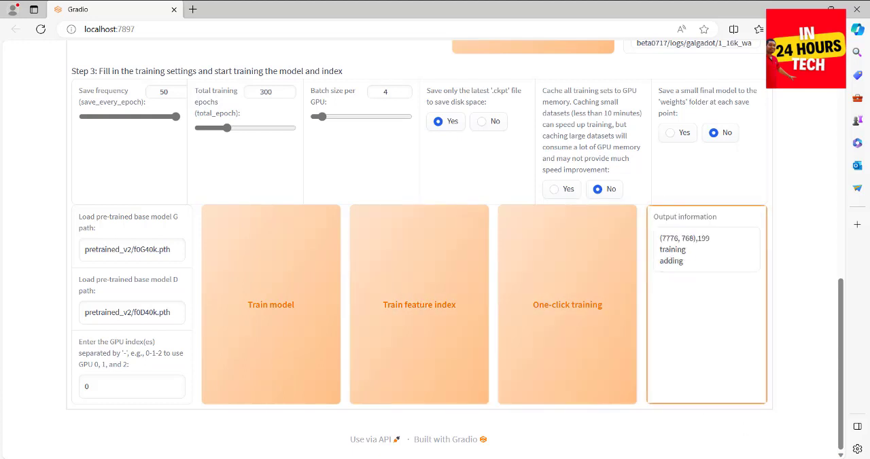
click(408, 458)
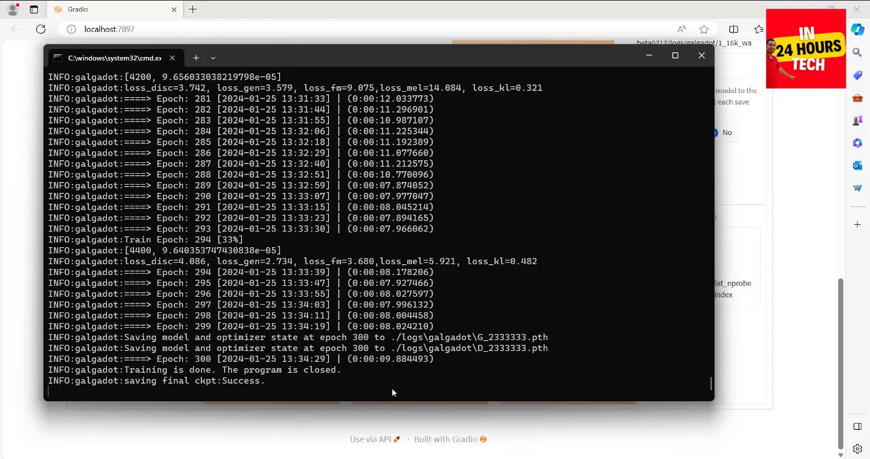
click(2, 361)
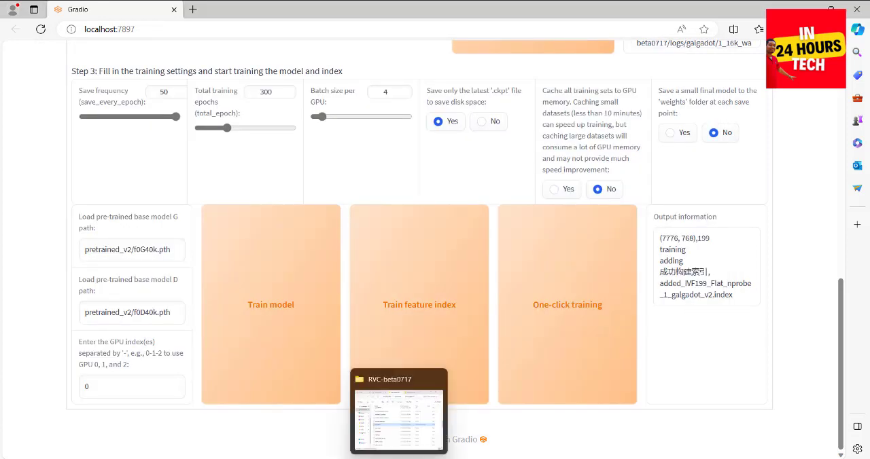
Switch to File Explorer and open the MMVCServerSIO folder inside MMVCServerSIO_win_onnxgpu-cuda_v.1.5.3.15 (1) in the vc folder.
click(398, 457)
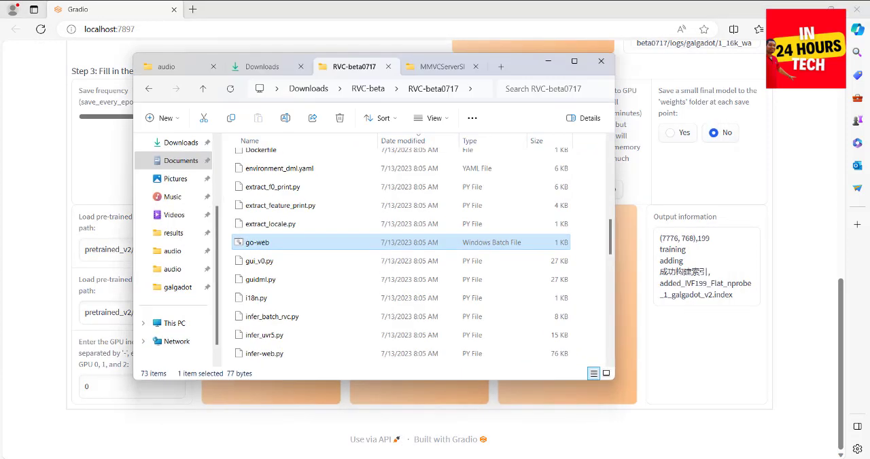
click(441, 68)
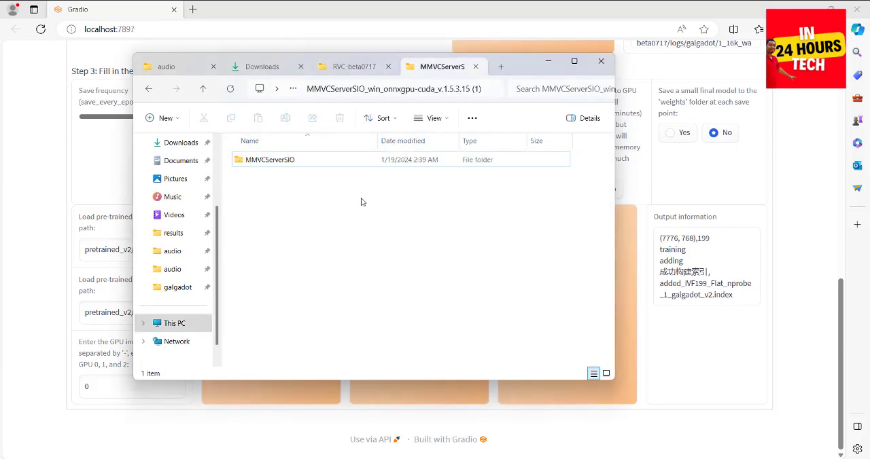
click(342, 68)
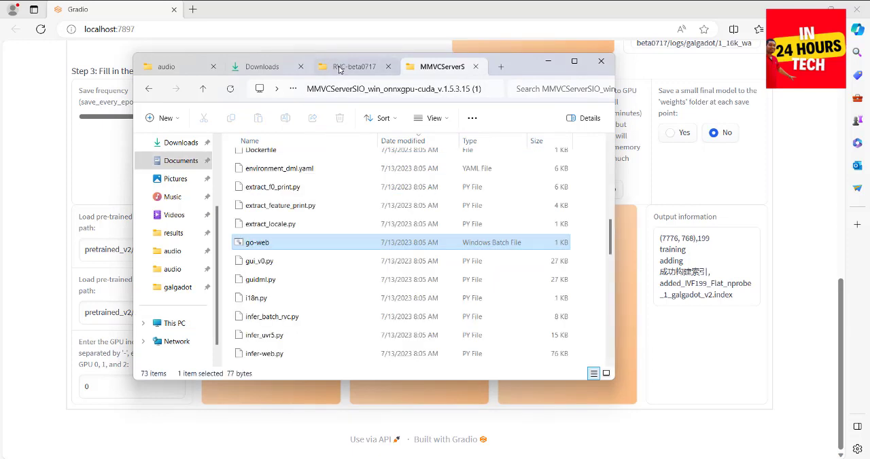
click(412, 71)
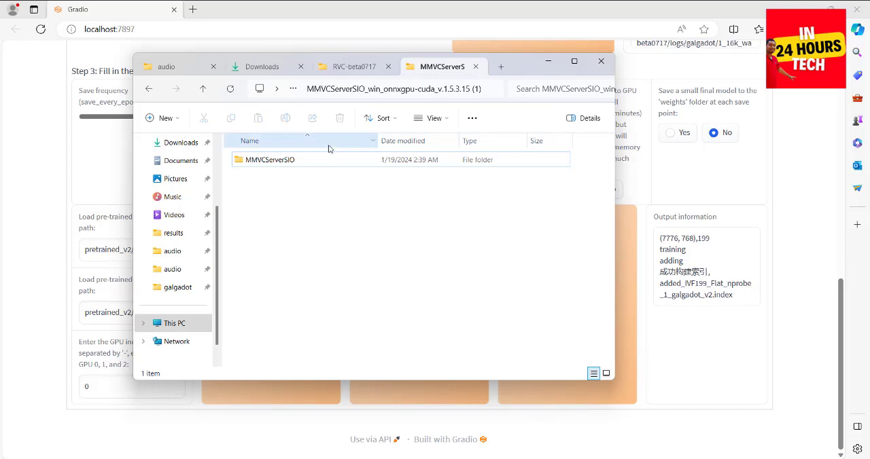
click(331, 66)
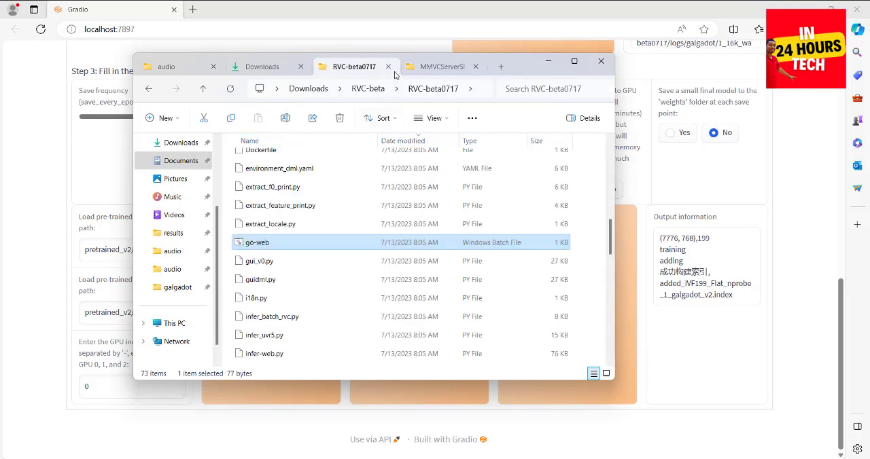
click(449, 71)
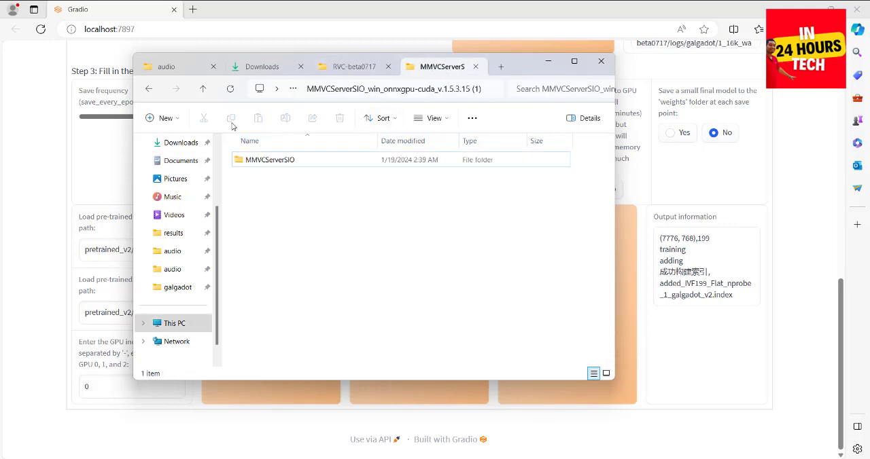
click(203, 89)
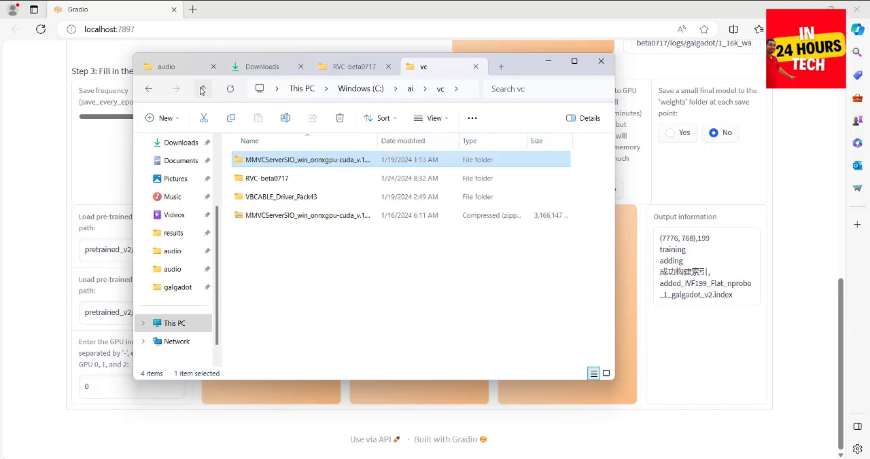
click(282, 264)
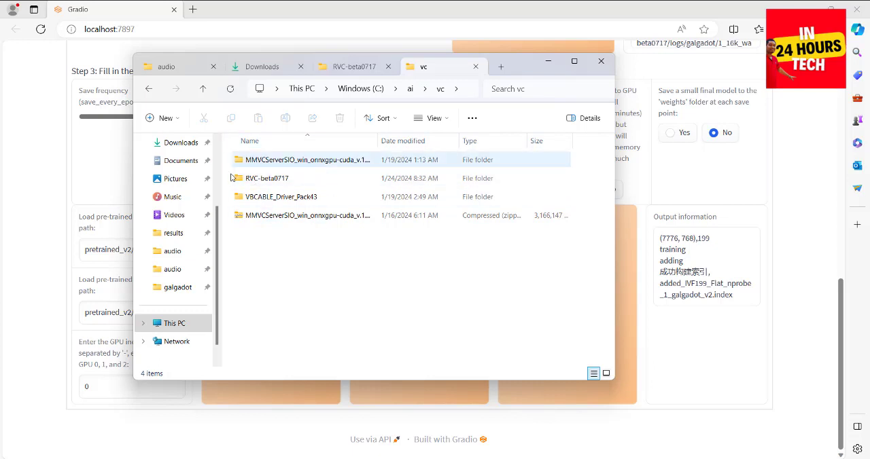
double_click(274, 162)
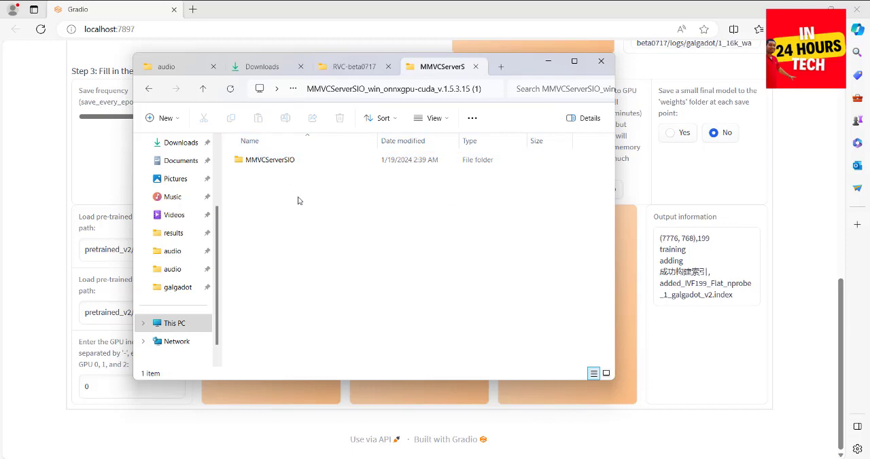
double_click(271, 162)
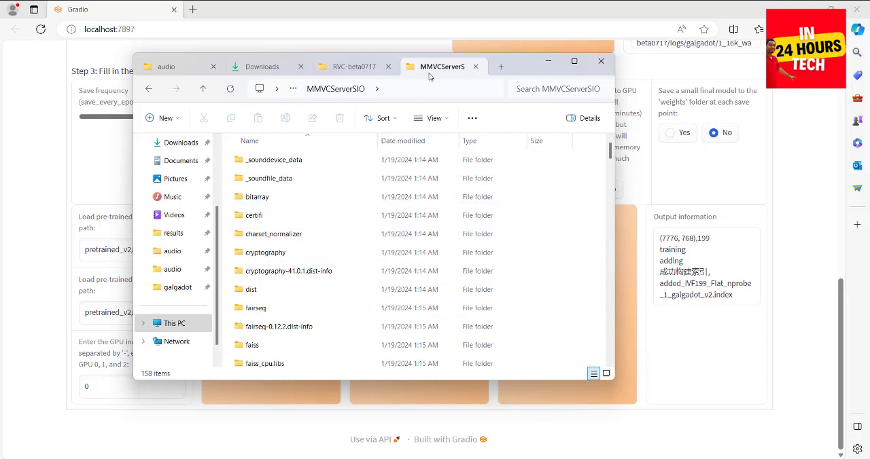
Launch the start_http batch file and start the Realtime Voice Changer Client from its welcome message.
drag(612, 153, 602, 339)
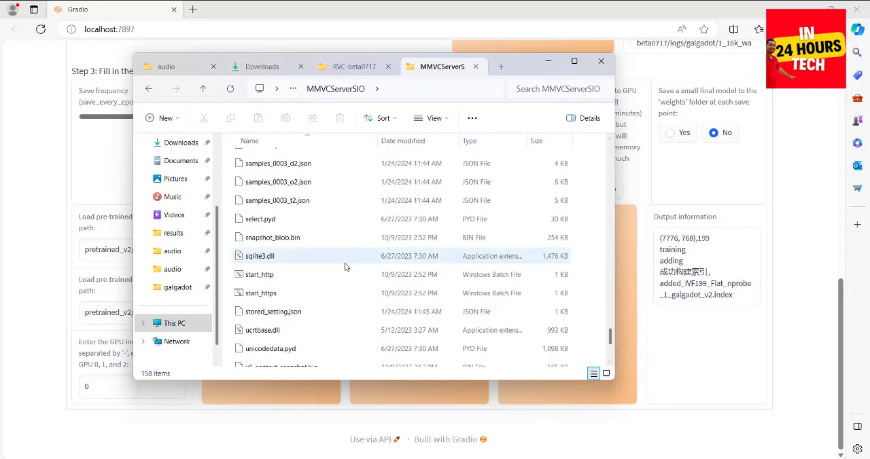
double_click(285, 277)
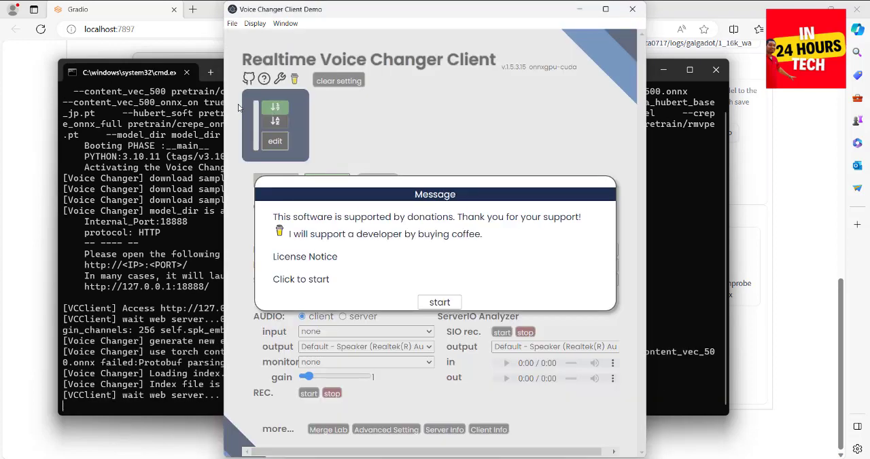
click(427, 300)
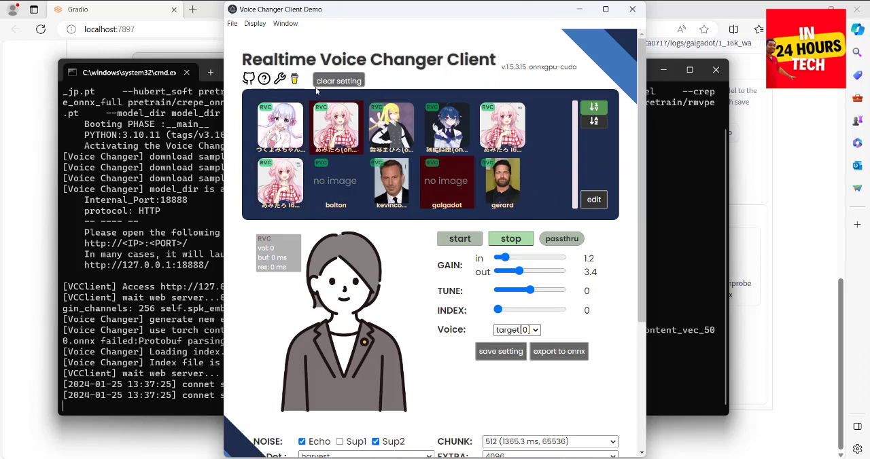
Select the 16K nof0 sample voice in the second row and choose the default Microphone Array as the client audio input.
click(285, 181)
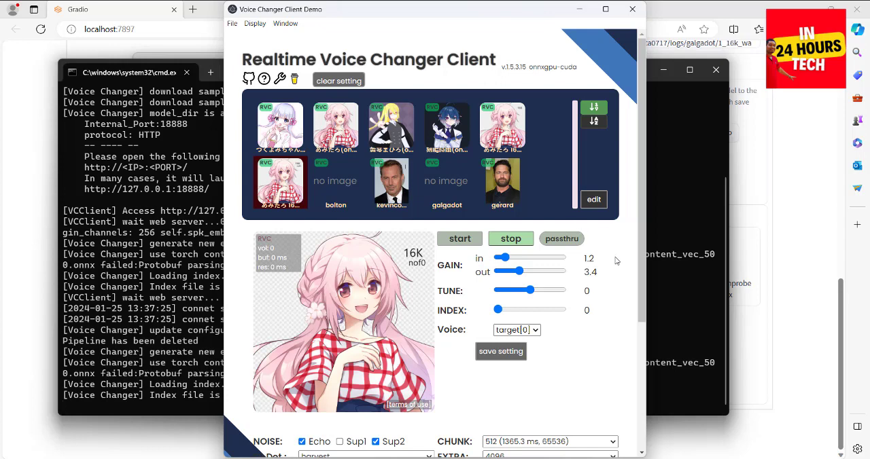
scroll(354, 338, down, 3)
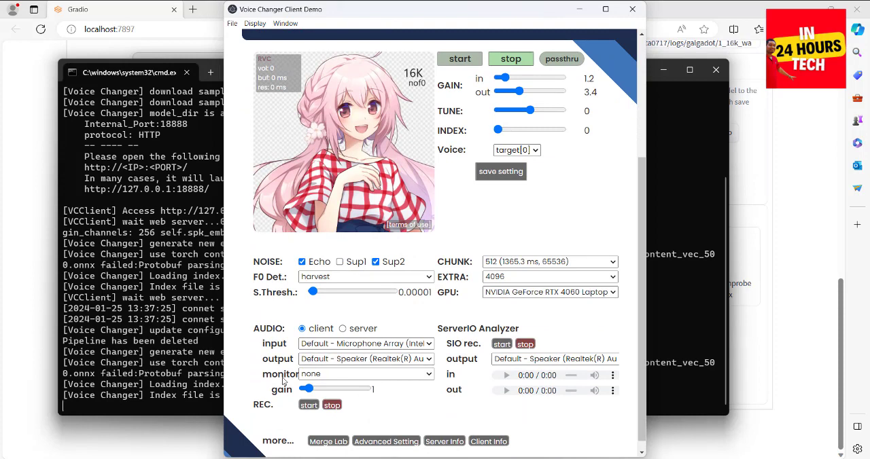
click(312, 345)
click(365, 357)
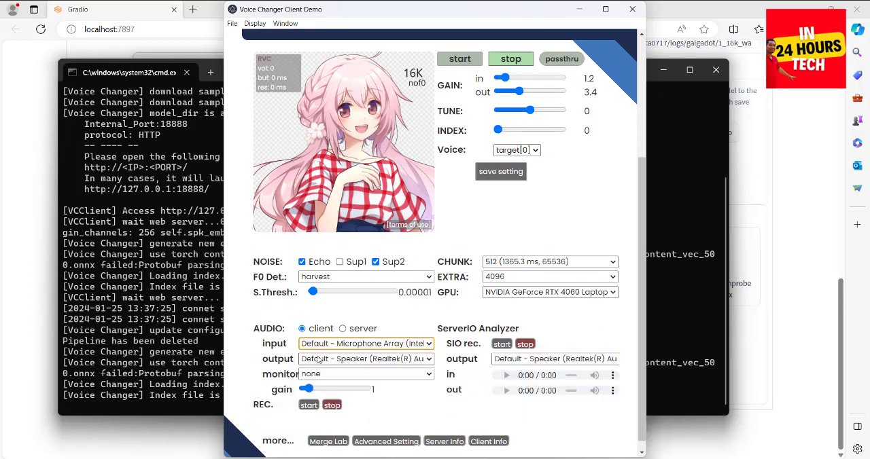
Review the available client audio output devices.
click(319, 359)
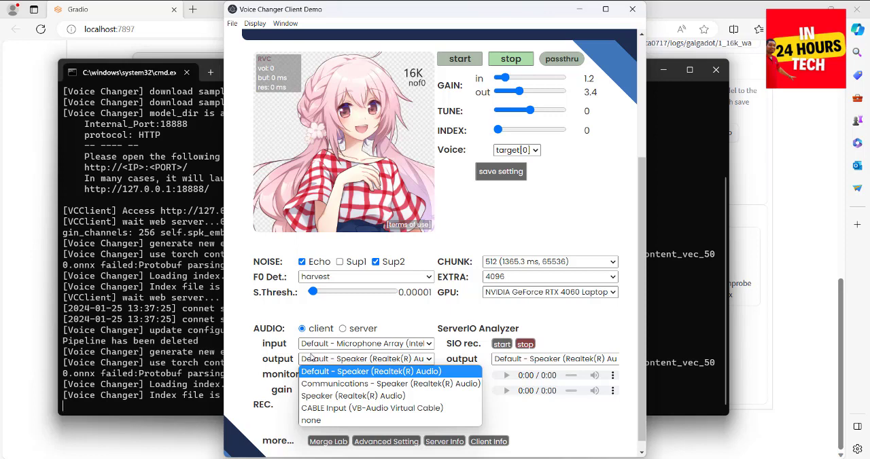
click(322, 362)
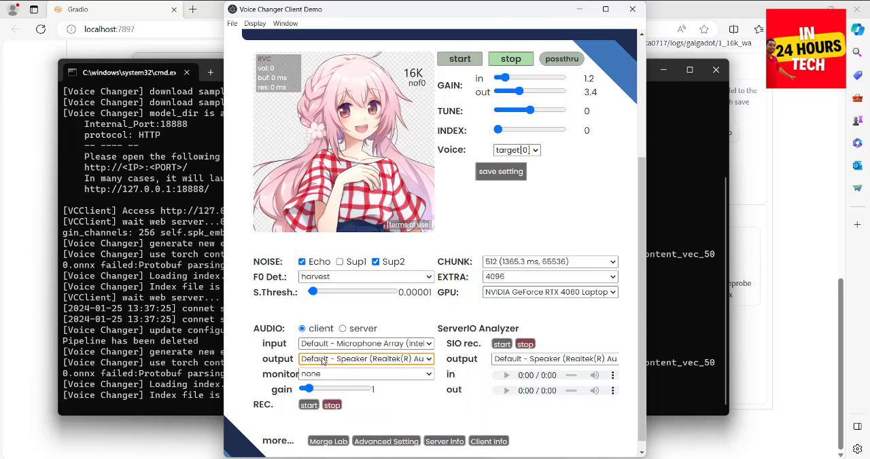
click(322, 361)
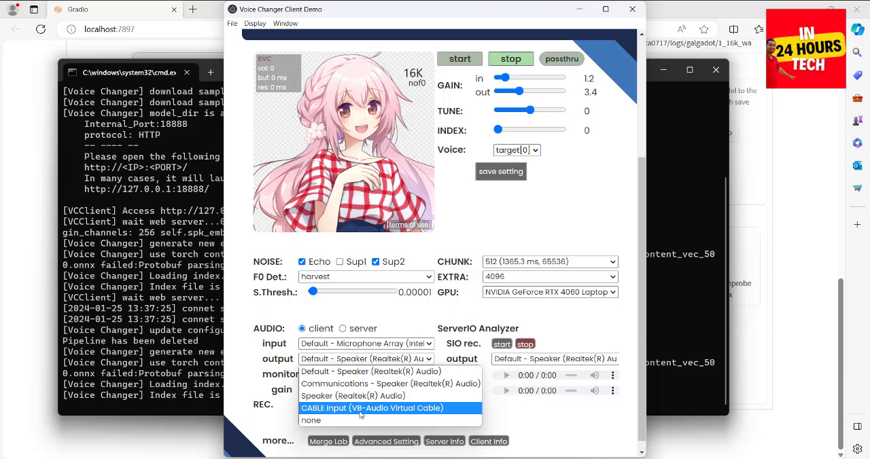
click(271, 314)
Switch to File Explorer and open the VBCABLE_Driver_Pack43 folder inside the vc folder.
click(382, 458)
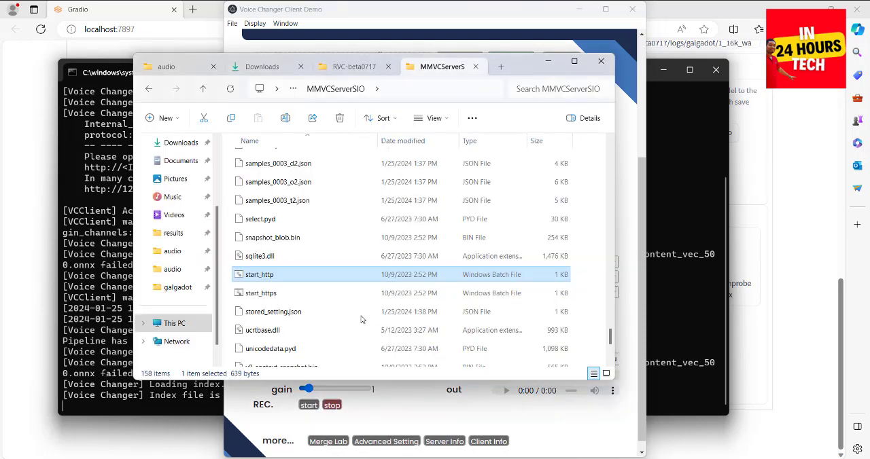
click(204, 89)
click(204, 89)
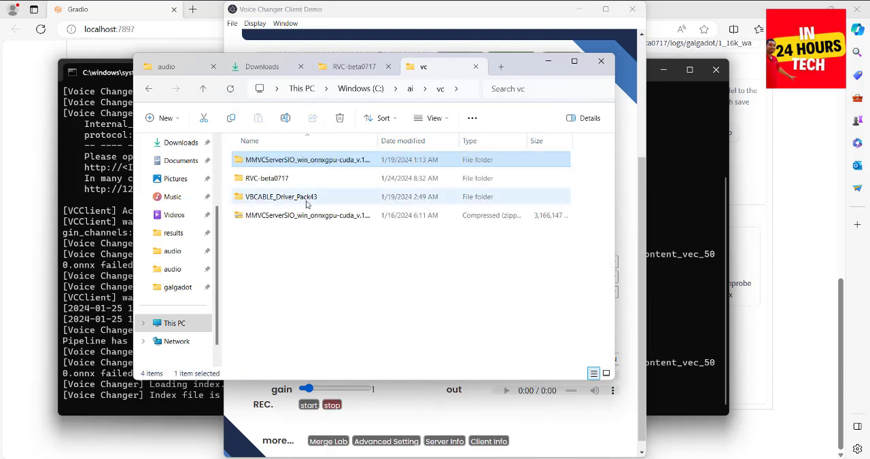
click(285, 201)
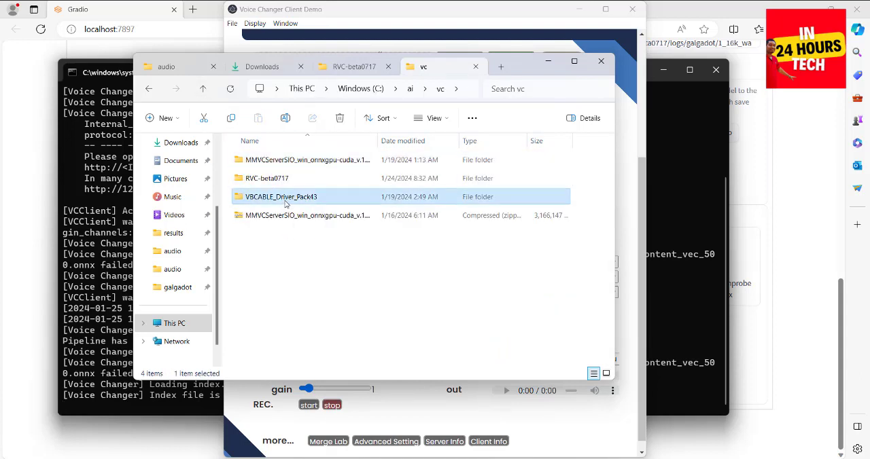
double_click(286, 201)
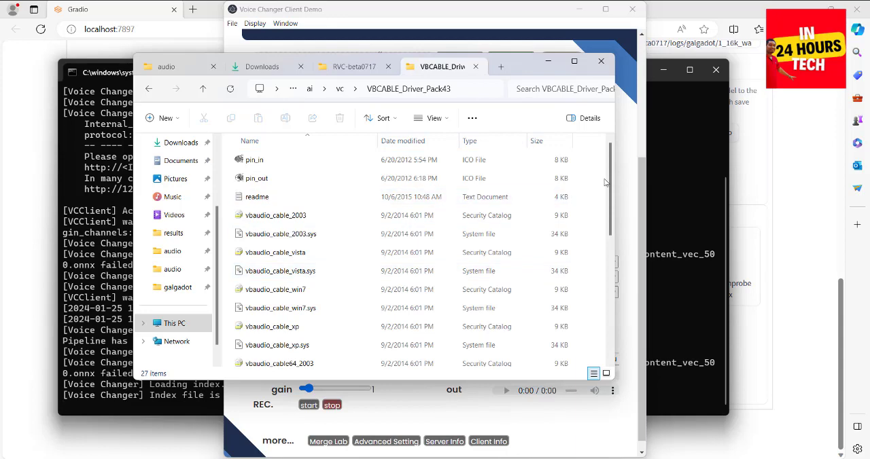
scroll(597, 272, down, 5)
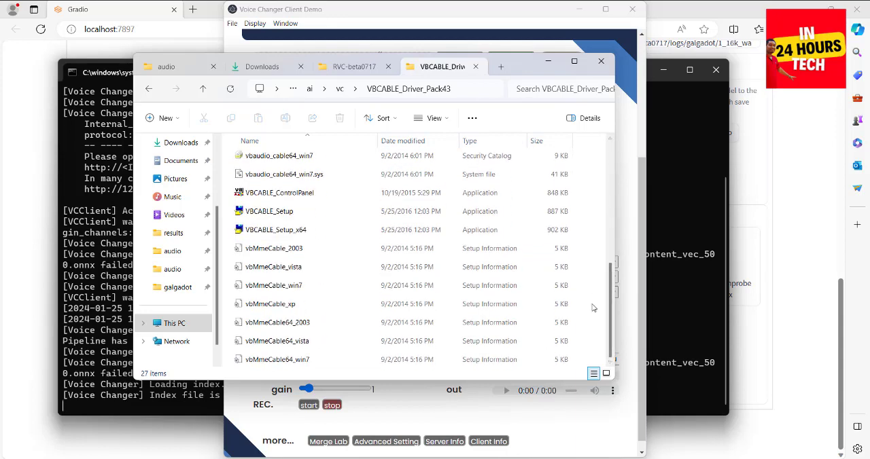
Run VBCABLE_Setup_x64 as administrator to view the VB-Audio Virtual Cable installer, and close it without removing the driver.
click(267, 233)
right_click(267, 232)
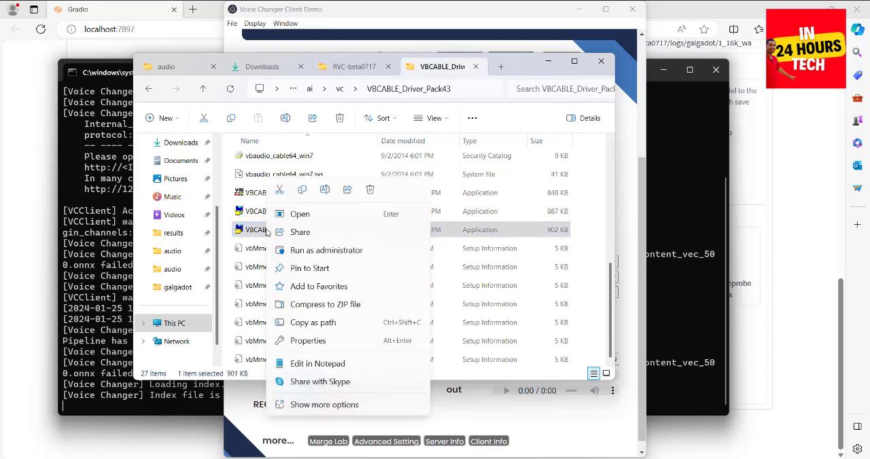
click(312, 250)
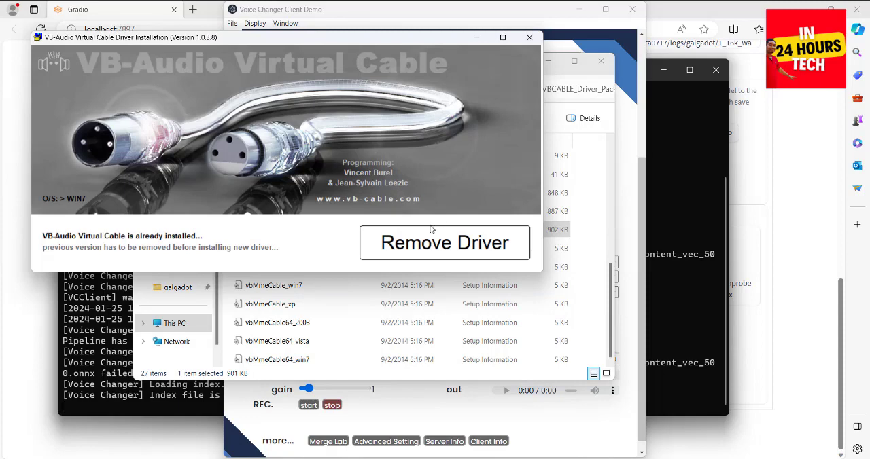
click(530, 37)
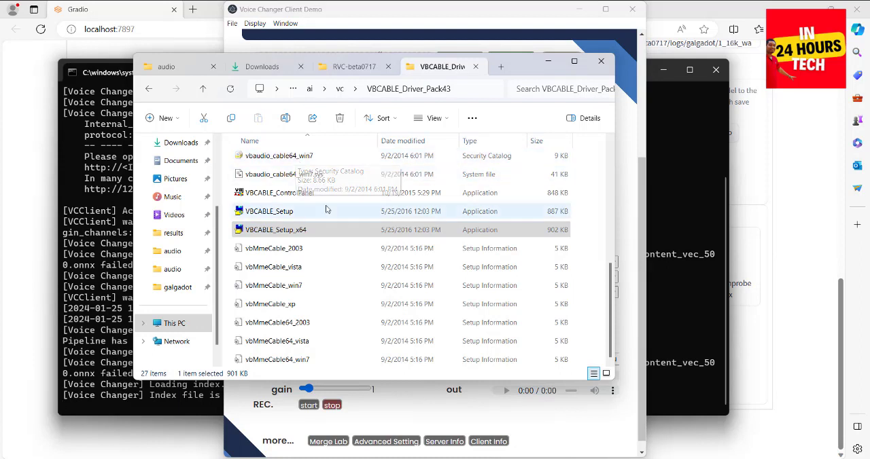
Browse back to the inner MMVCServerSIO folder in vc, look over its start batch files, and return to the Voice Changer Client.
click(340, 69)
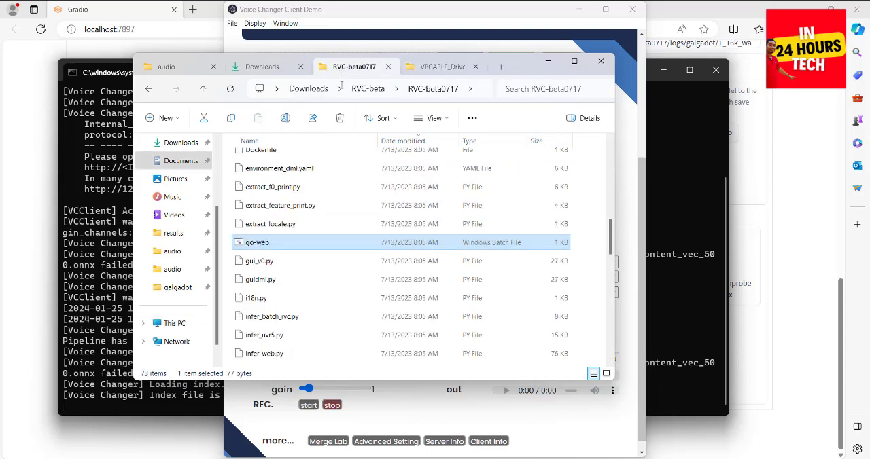
click(434, 71)
click(203, 90)
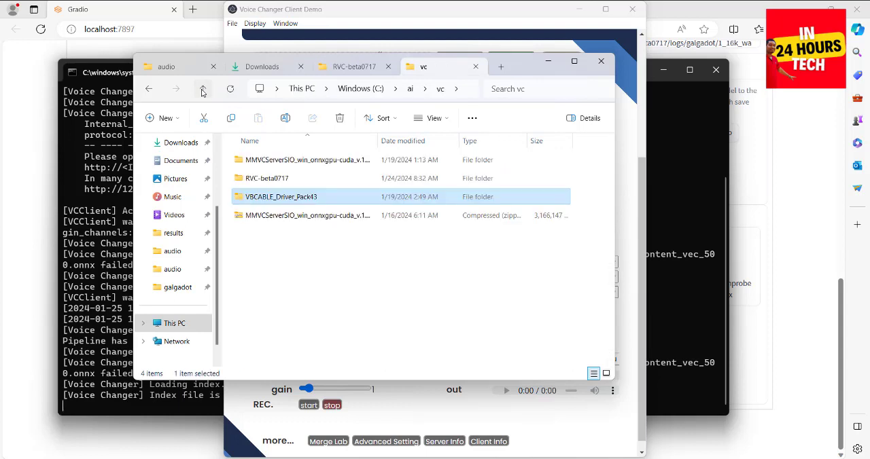
click(202, 90)
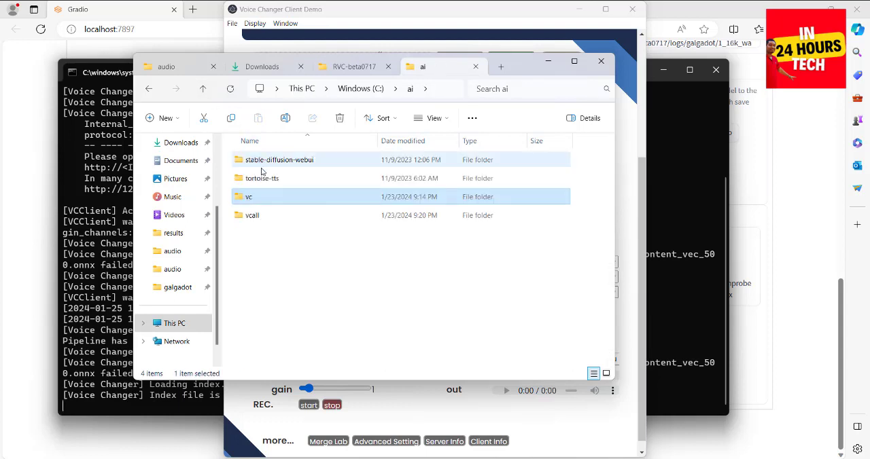
double_click(264, 204)
double_click(263, 165)
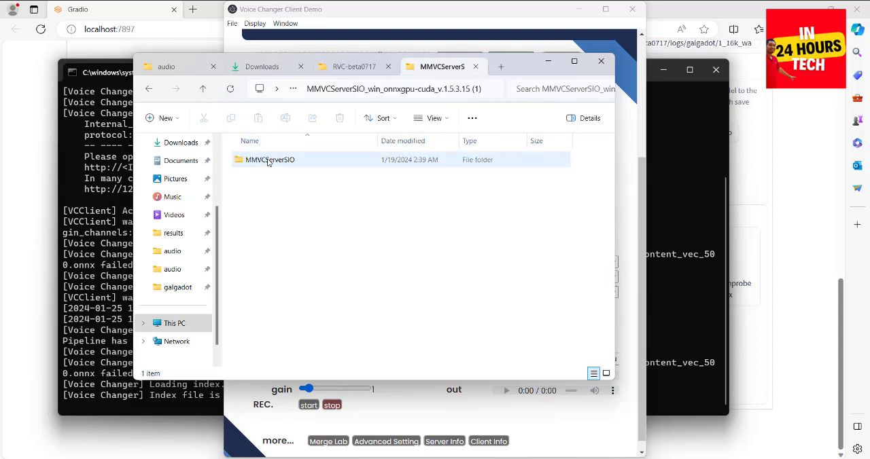
double_click(269, 161)
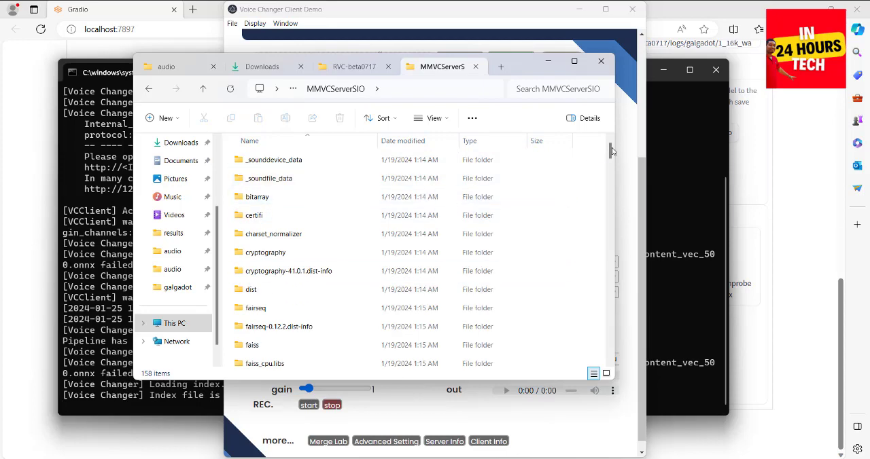
drag(611, 151, 588, 331)
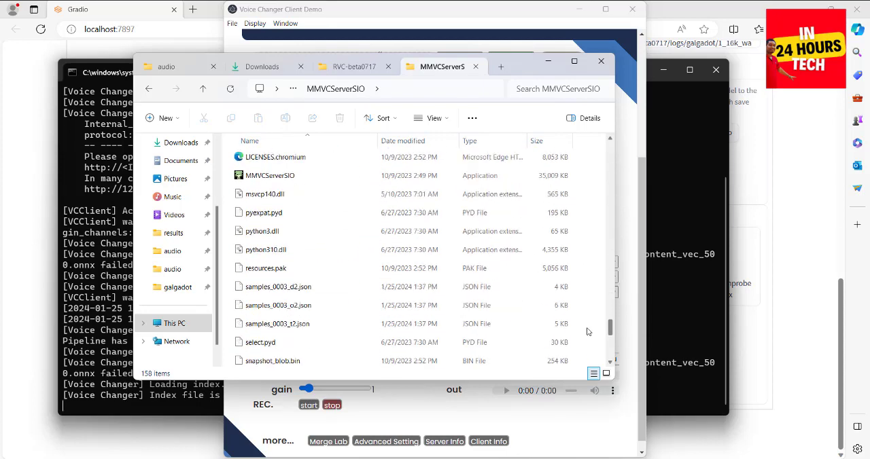
scroll(588, 332, down, 1)
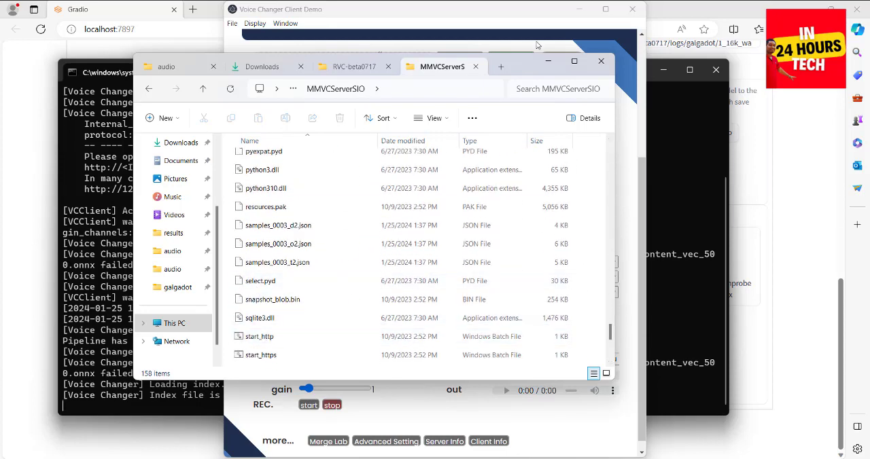
click(546, 62)
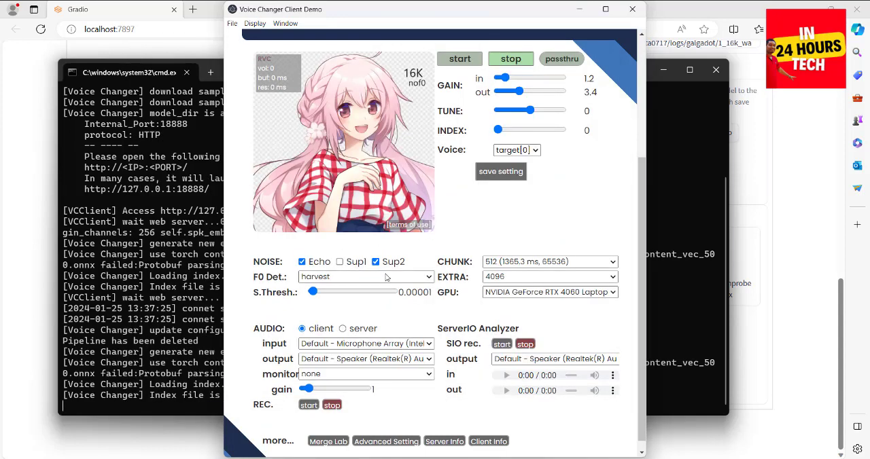
Check the client output devices for CABLE Input (VB-Audio Virtual Cable) without changing the selected speaker.
click(316, 362)
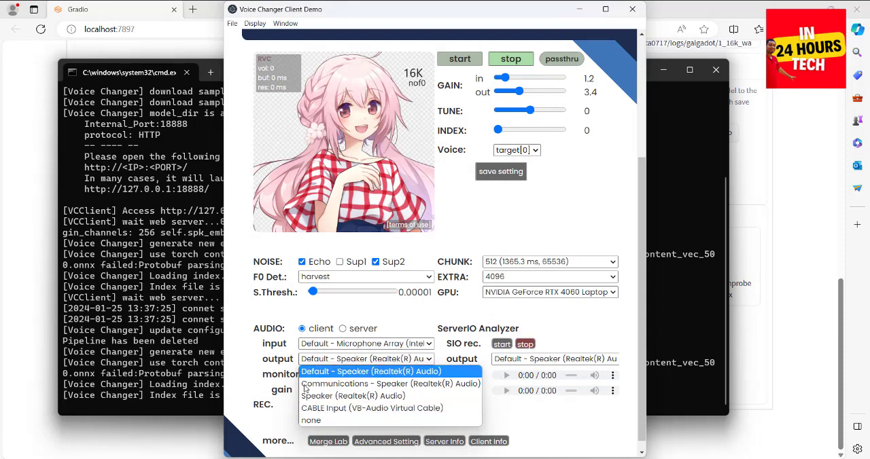
click(269, 370)
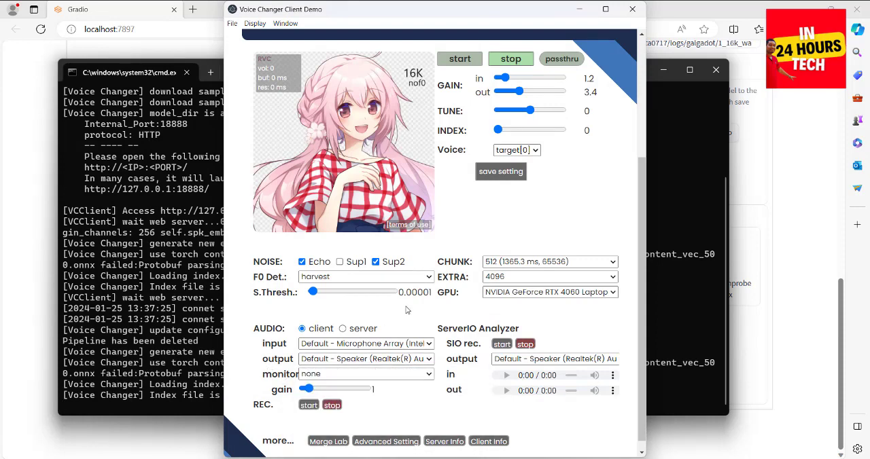
click(376, 359)
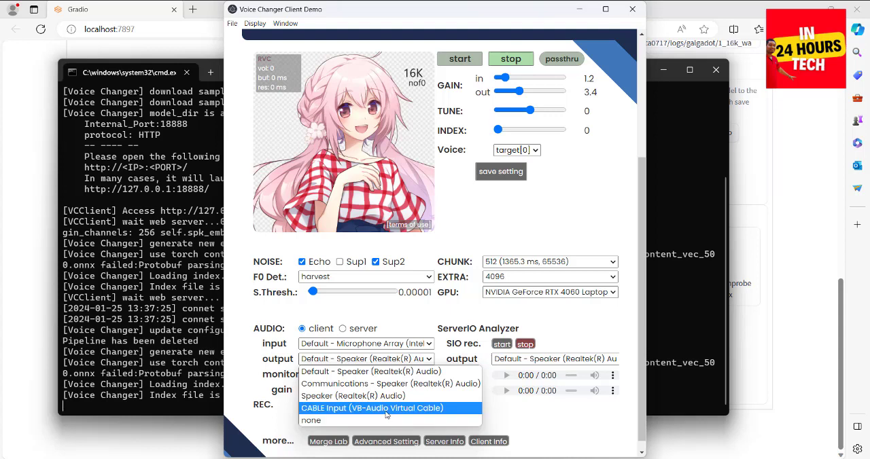
click(280, 358)
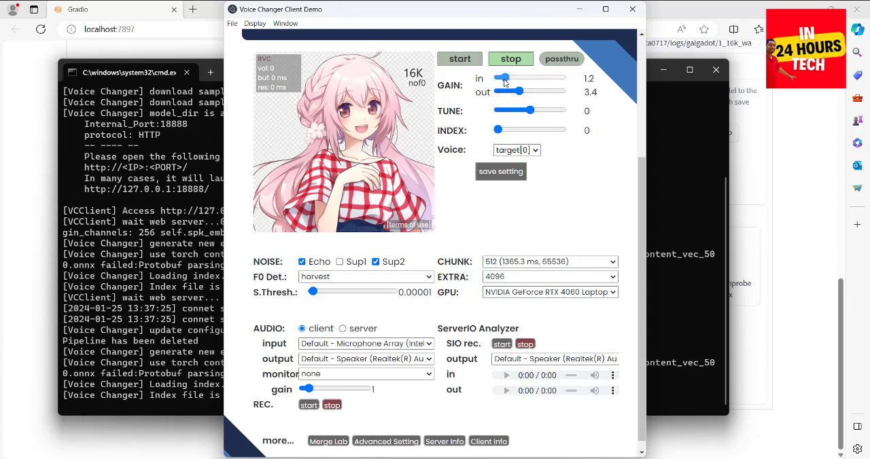
Lower the input gain to 0.1 and set the chunk size to 256 (682.7 ms, 32768).
drag(490, 81, 495, 82)
click(508, 262)
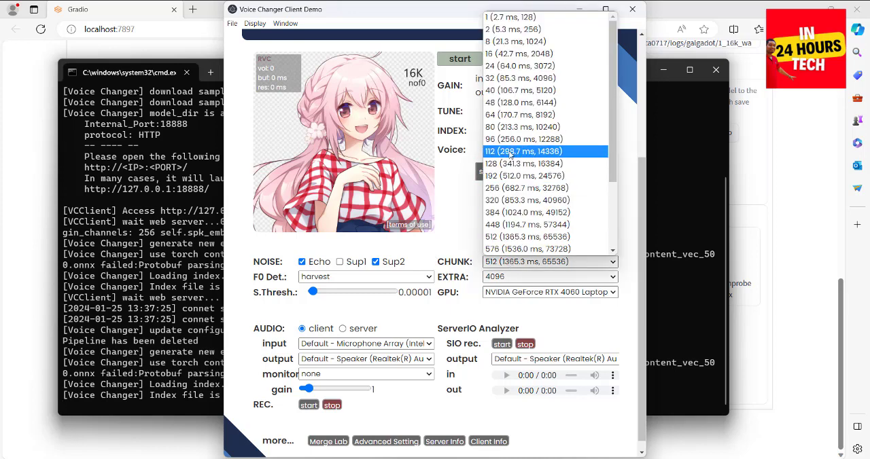
click(496, 188)
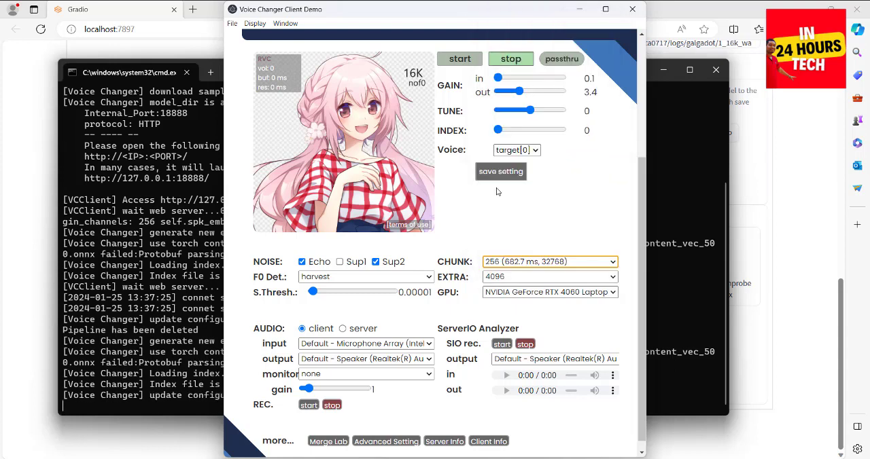
Review the processing device options and choose NVIDIA GeForce RTX 4060 Laptop GPU(8GB) instead of cpu.
click(493, 293)
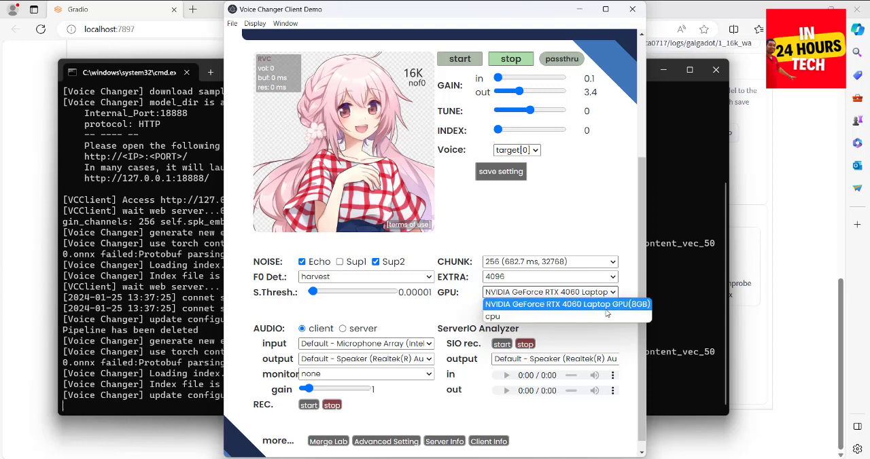
click(478, 291)
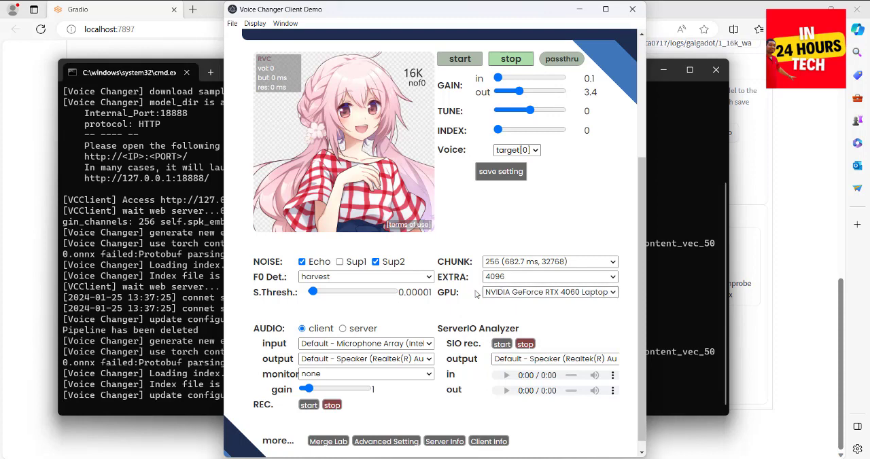
click(501, 295)
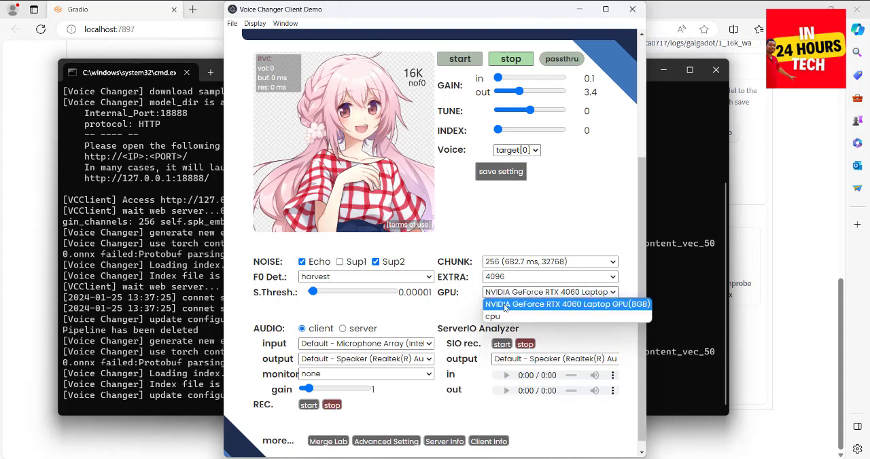
click(503, 305)
click(496, 297)
click(463, 304)
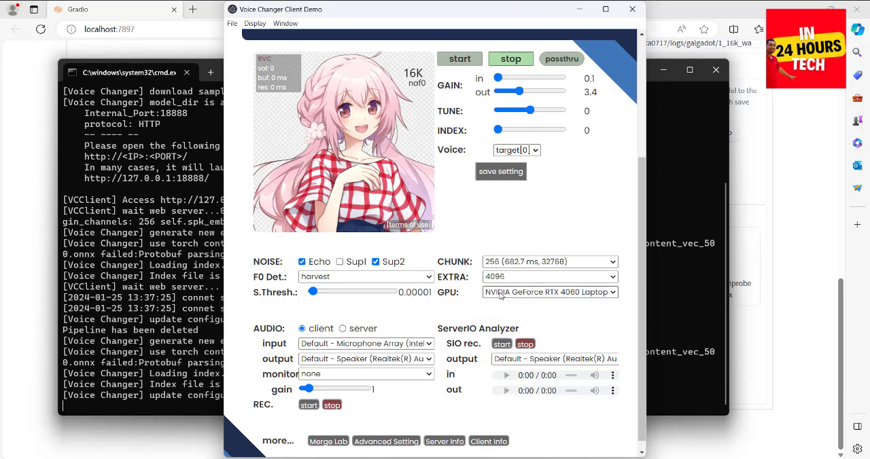
click(500, 296)
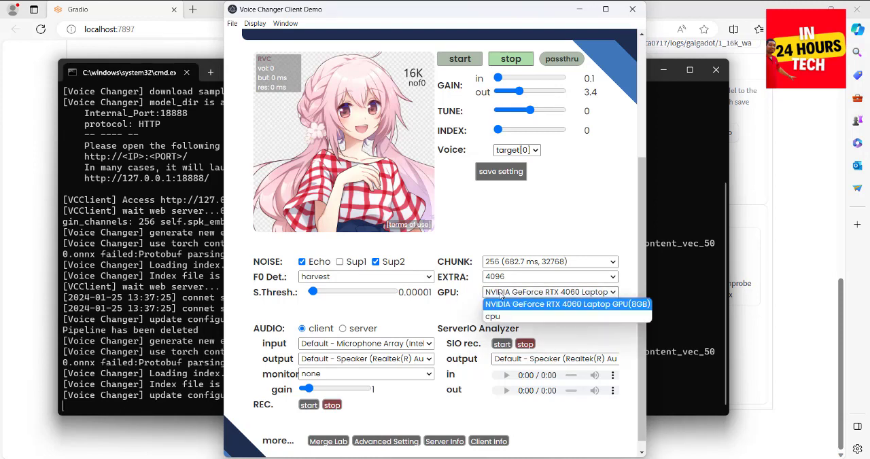
click(465, 288)
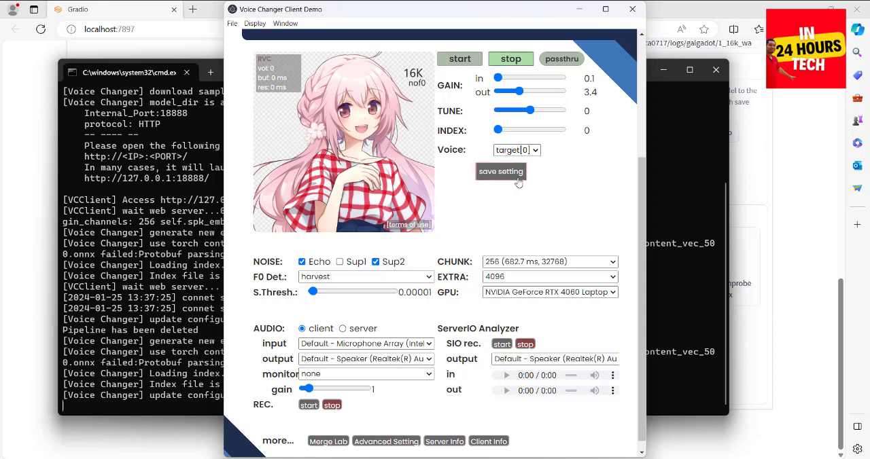
Set the input gain to 1.2 with tune at 0 and start the live voice conversion.
mouse_move(644, 224)
mouse_down()
mouse_move(647, 174)
mouse_move(645, 288)
mouse_move(646, 236)
mouse_up()
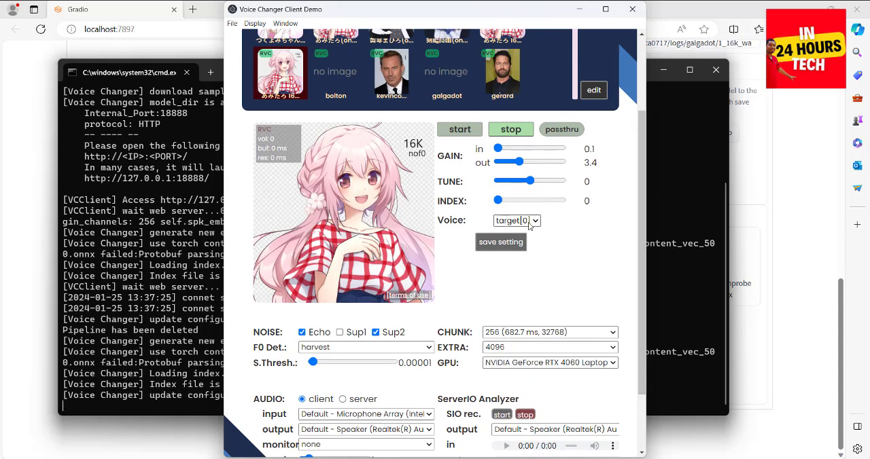
click(501, 149)
drag(502, 148, 505, 149)
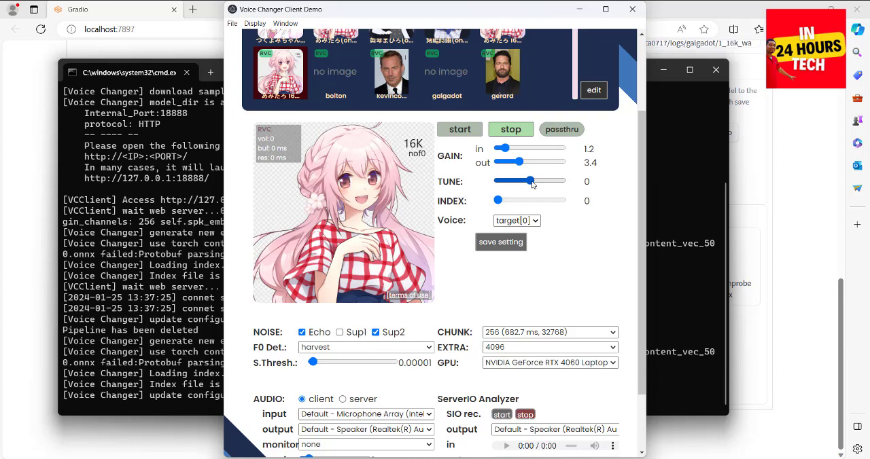
mouse_move(532, 182)
mouse_down()
mouse_move(555, 183)
mouse_move(502, 185)
mouse_move(531, 187)
mouse_up()
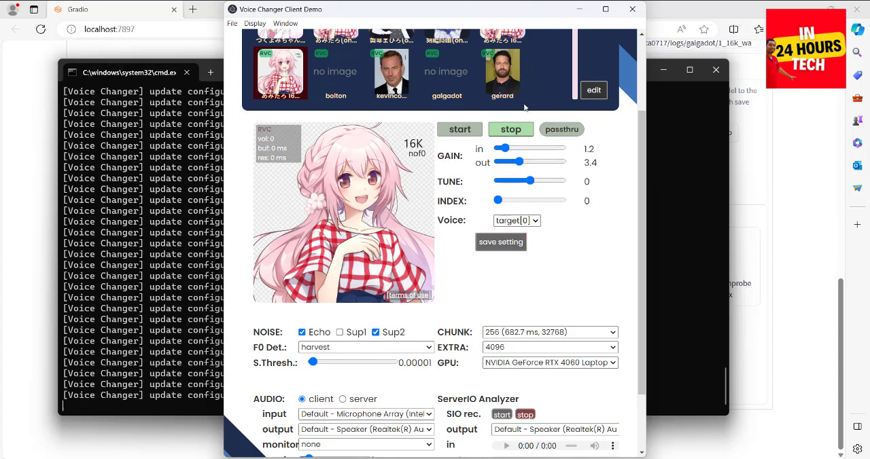
click(457, 129)
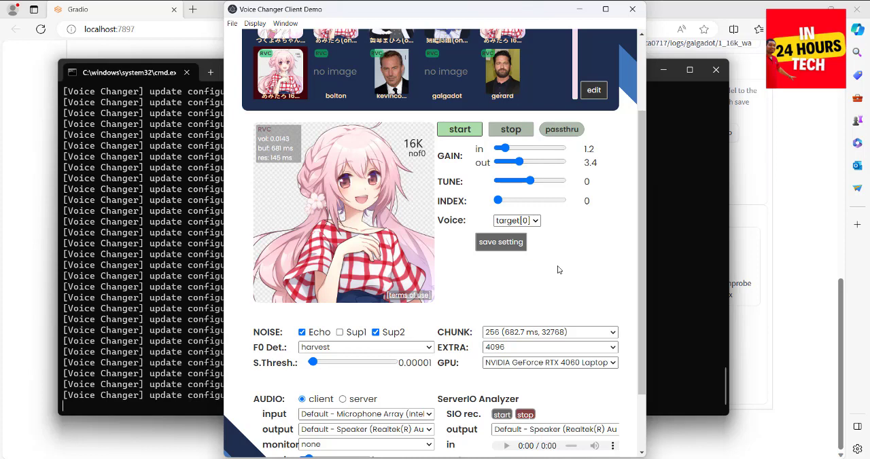
Stop the live voice conversion and open the file uploader for the galgadot model in slot 8.
click(511, 133)
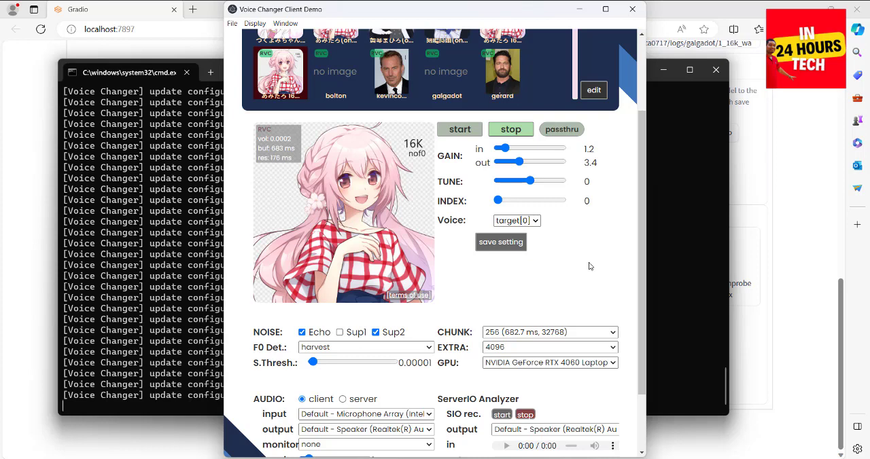
click(593, 91)
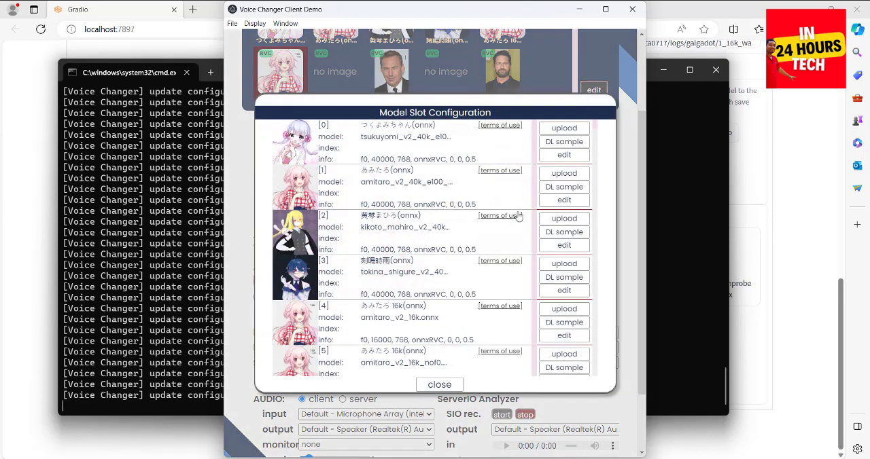
scroll(594, 286, down, 7)
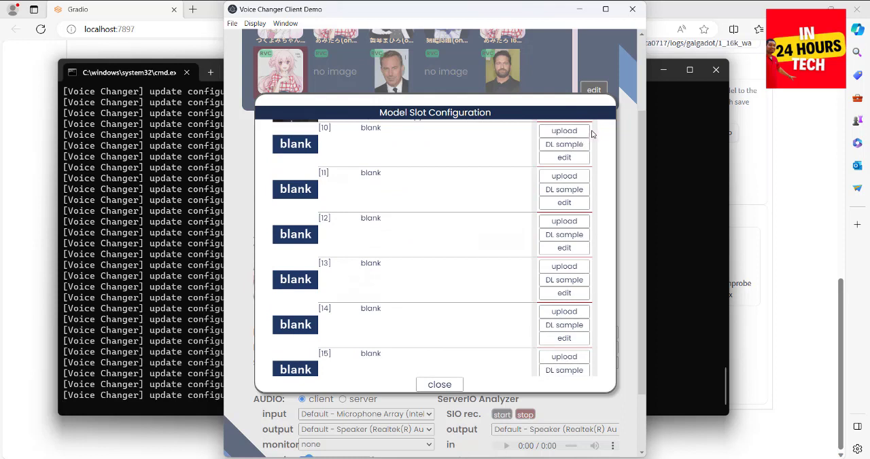
scroll(594, 139, up, 1)
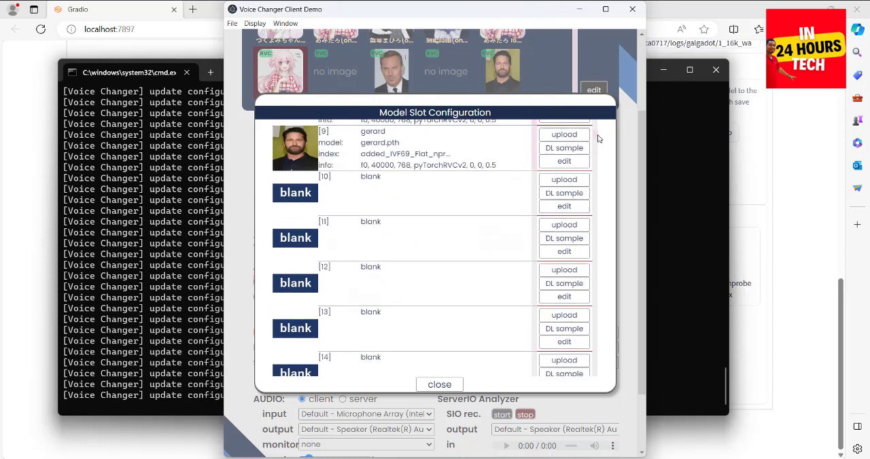
scroll(596, 136, up, 3)
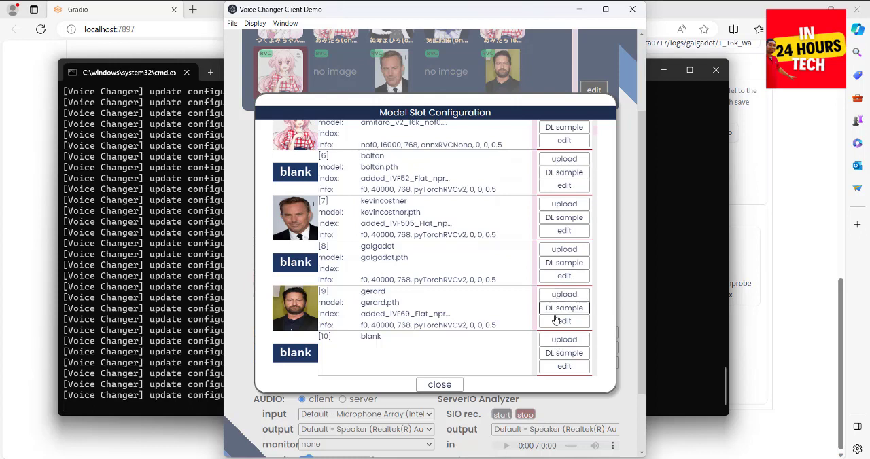
click(564, 249)
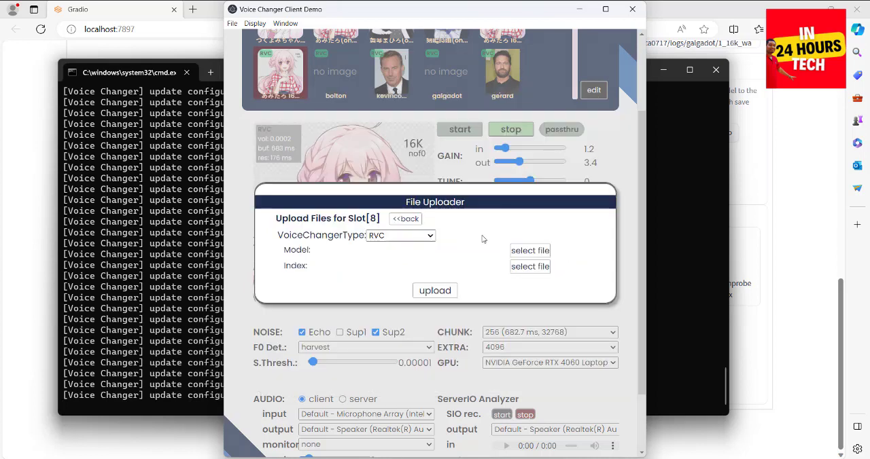
Choose galgadot.pth from the weights folder of RVC-beta0717 as the slot's RVC model file and upload it.
click(524, 252)
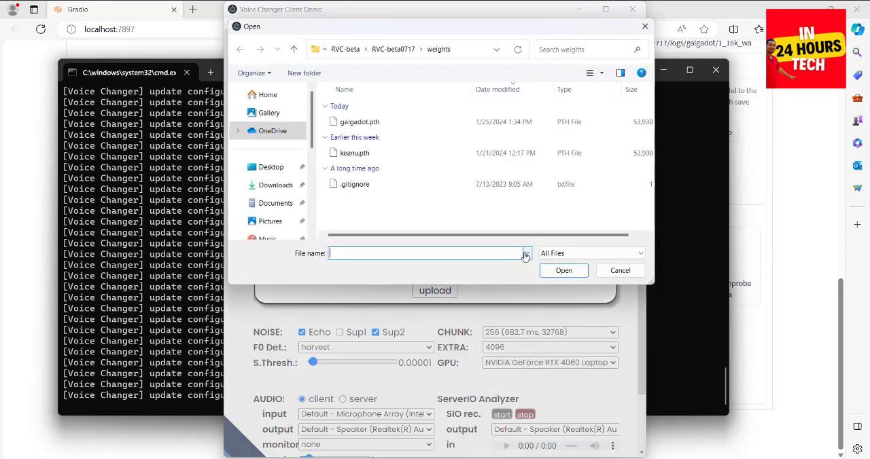
click(294, 48)
click(293, 48)
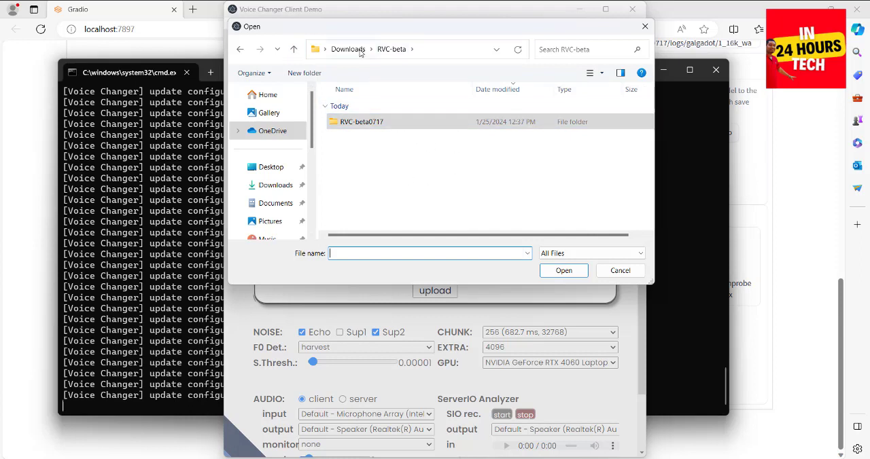
click(384, 125)
double_click(400, 125)
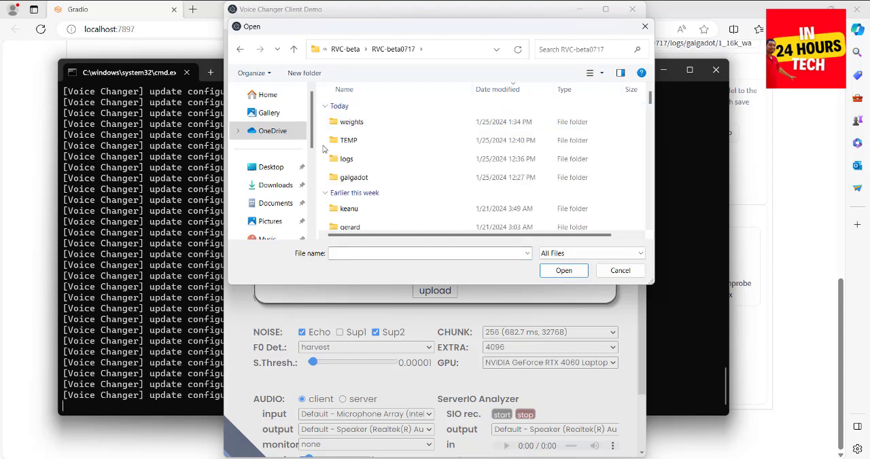
double_click(352, 124)
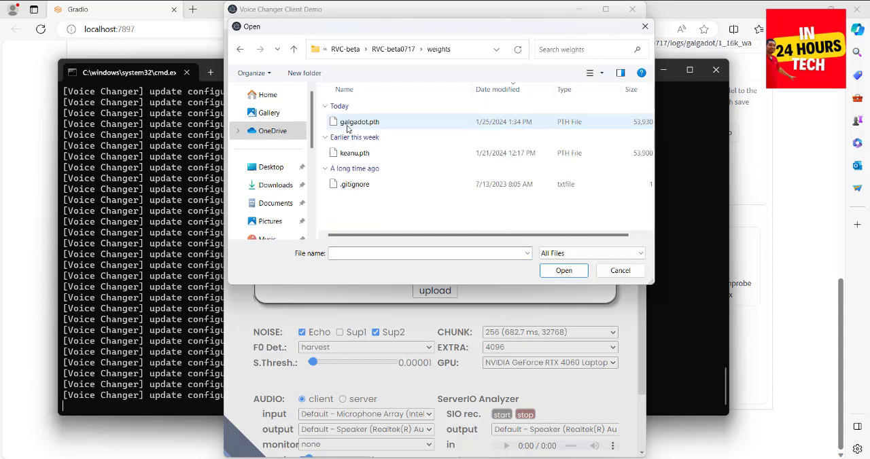
double_click(391, 124)
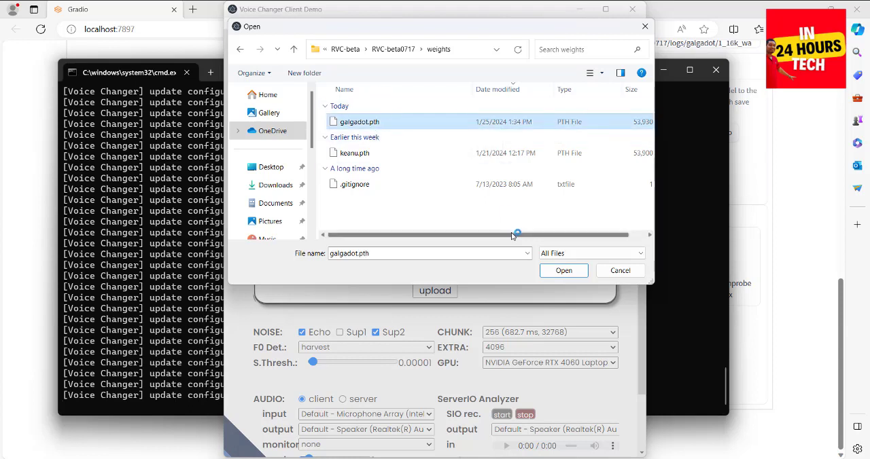
click(558, 271)
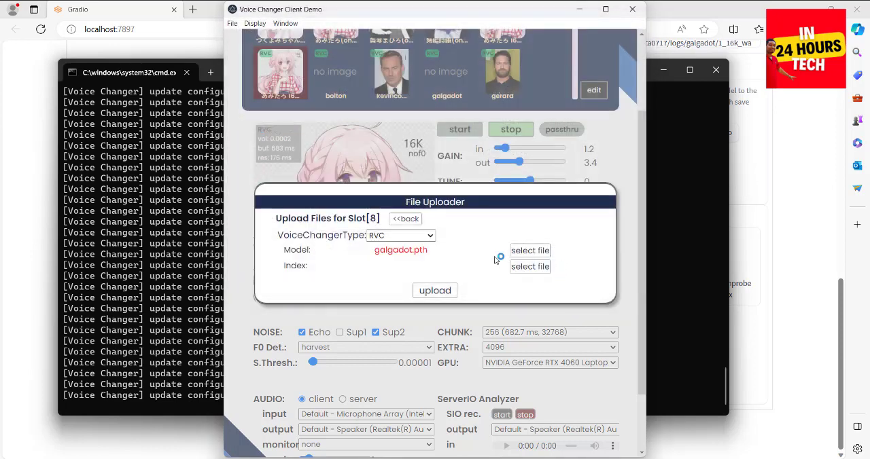
click(436, 291)
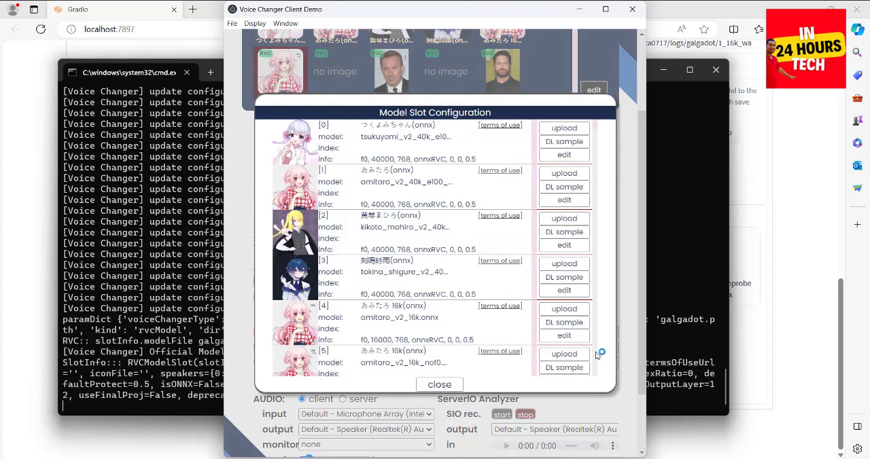
Leave the model slot configuration and test the galgadot voice by starting and stopping a live conversion.
scroll(598, 355, down, 3)
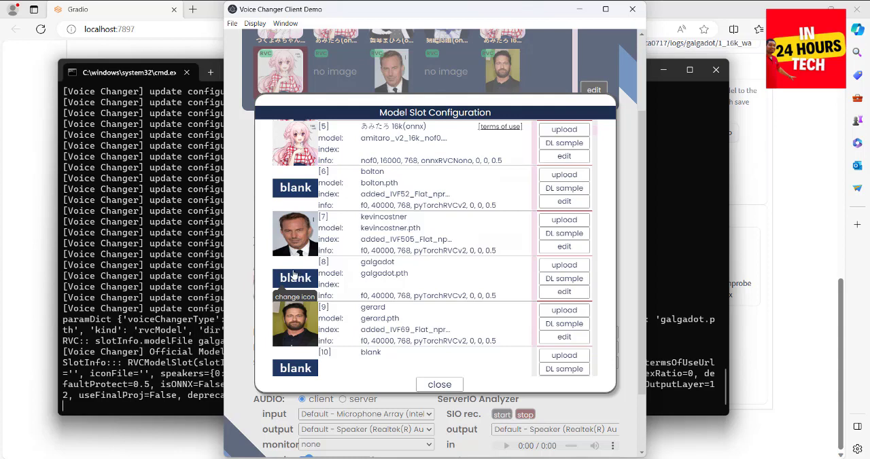
click(439, 386)
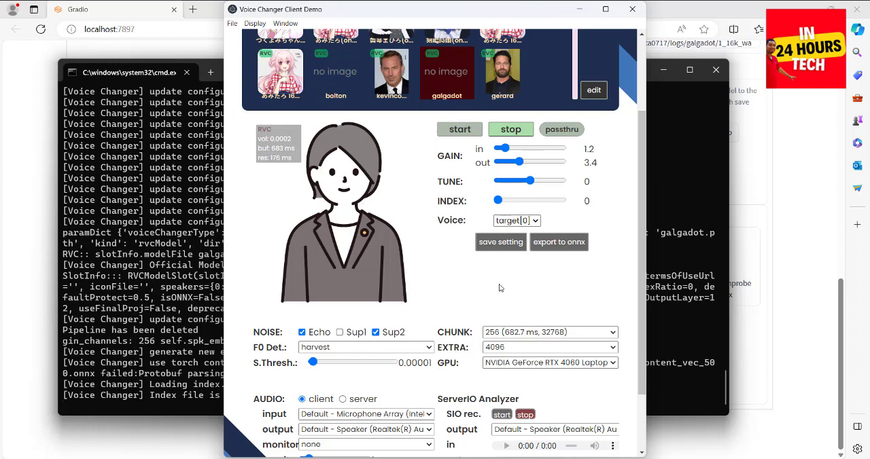
click(459, 130)
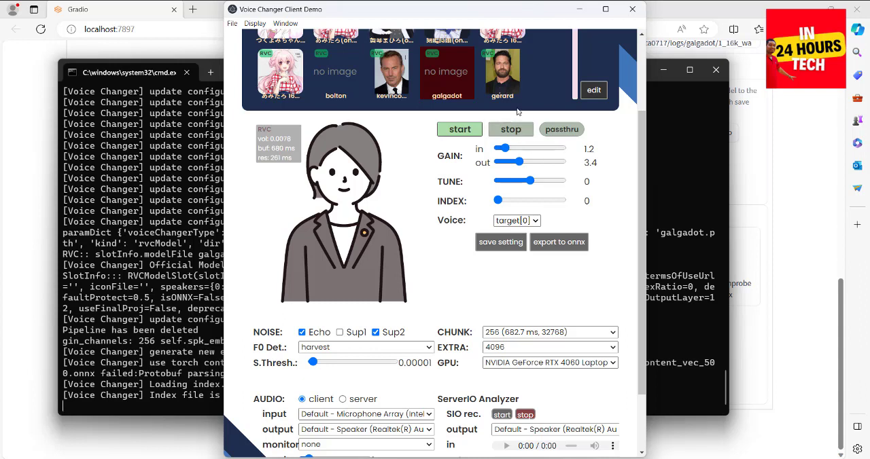
click(515, 131)
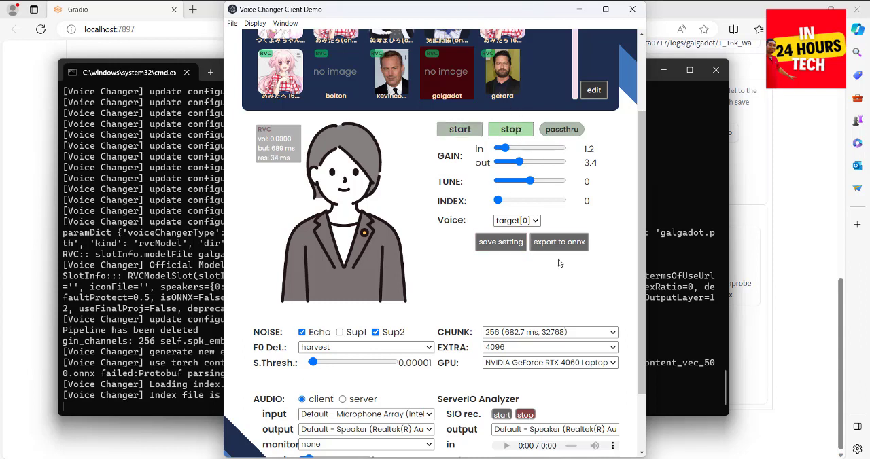